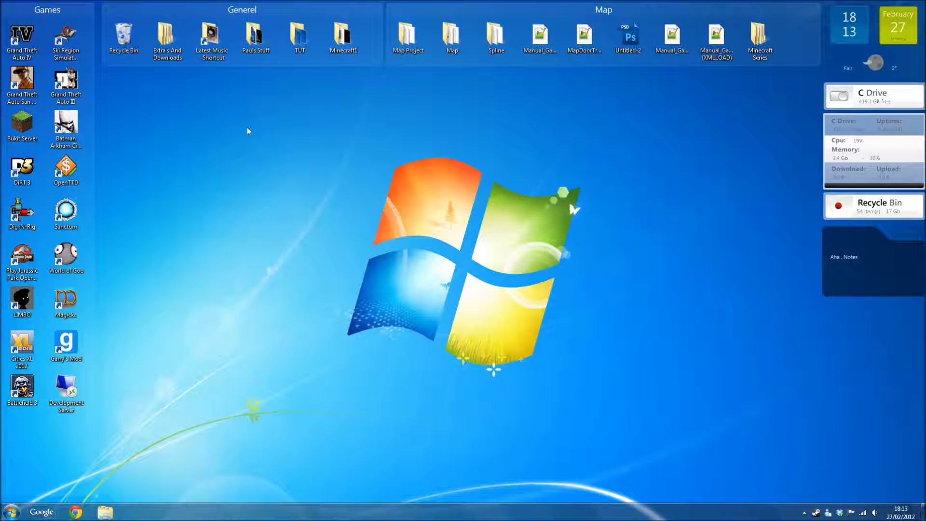
- Launch Google SketchUp from the Start menu
left_click(19, 510)
left_click(72, 380)
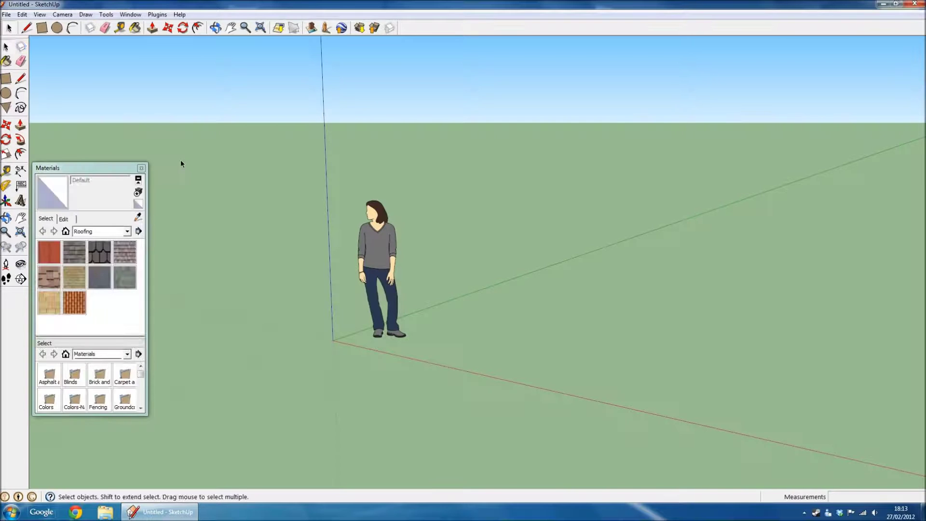
- Delete the scale figure and extrude a rectangle drawn at the origin into a box
left_click_drag(314, 159, 461, 379)
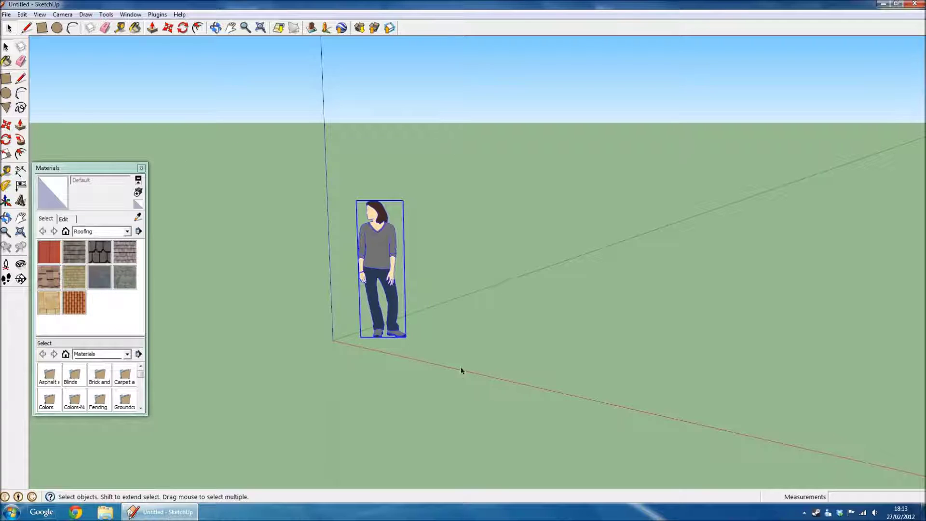
key("Delete")
key("r")
left_click(333, 341)
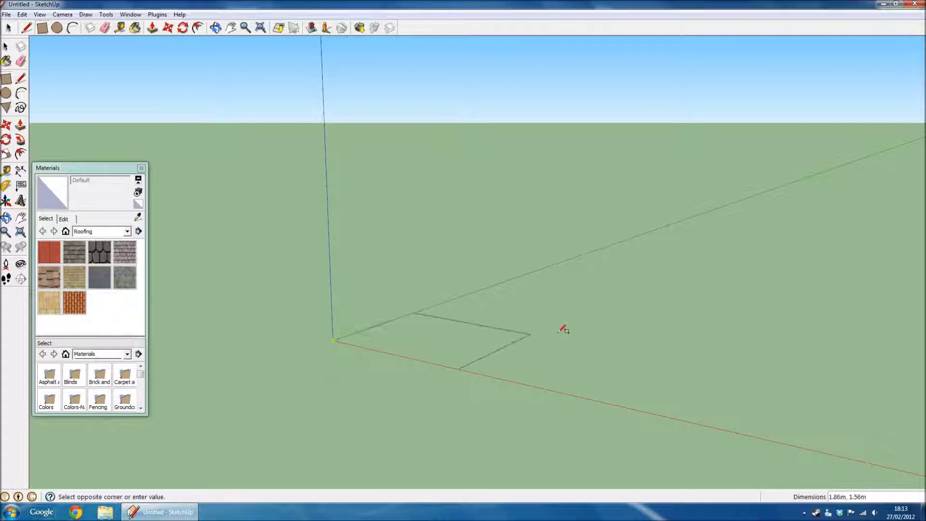
left_click(641, 312)
key("p")
left_click_drag(525, 333, 519, 308)
- Pull up a roof layer and scale its top edges inward into a sloped hip roof
left_click_drag(513, 259, 508, 265, "ctrl")
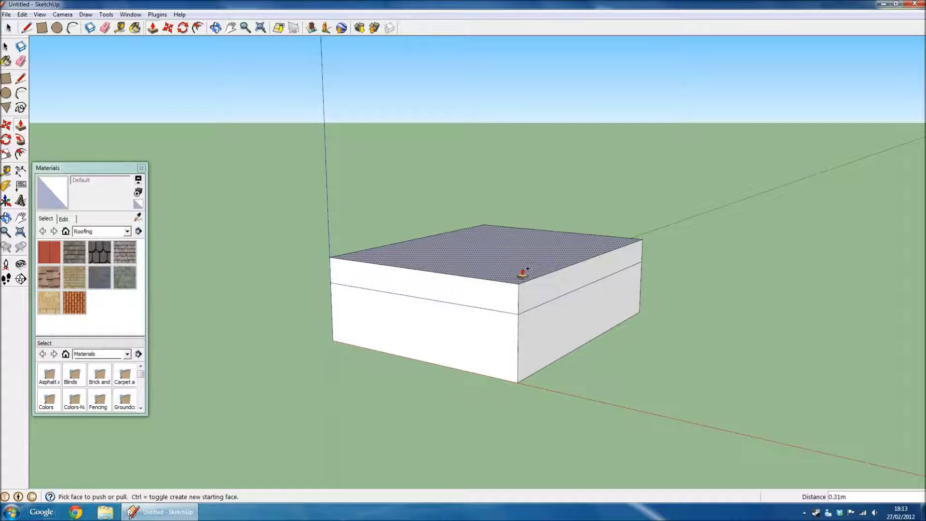
key("space")
left_click(451, 274)
left_click(567, 233, "shift")
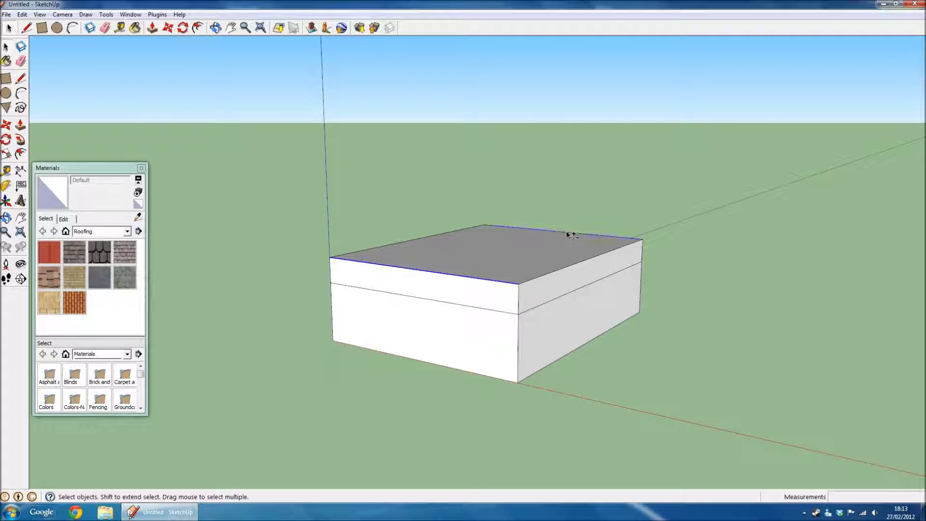
key("s")
left_click_drag(641, 239, 494, 247)
key("space")
left_click(589, 310)
left_click(718, 314)
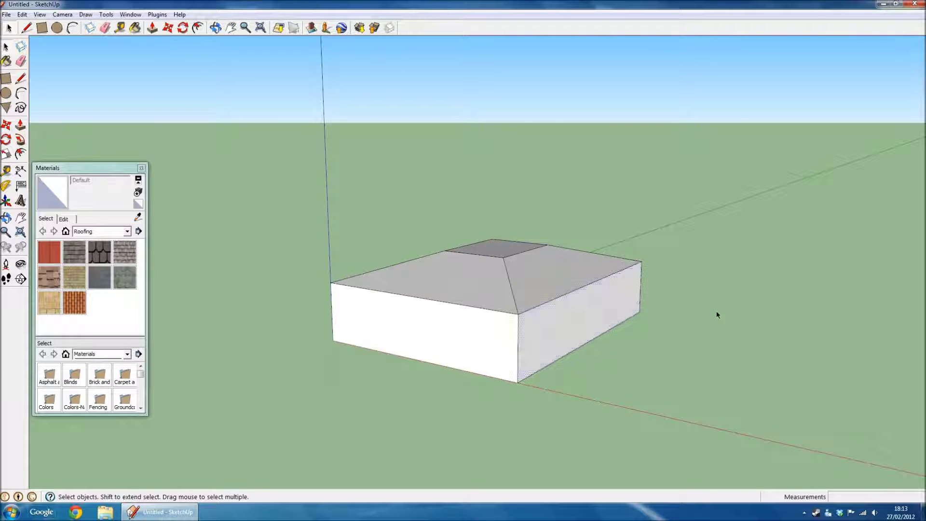
middle_click_drag(559, 361, 677, 313)
- Export the model as a 3D model named Box to the Desktop
left_click(6, 14)
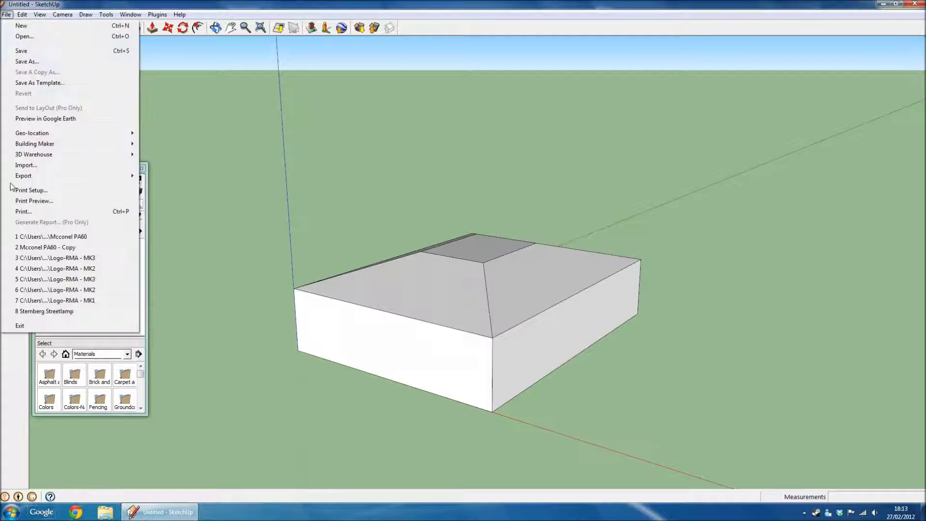
mouse_move(34, 179)
left_click(210, 177)
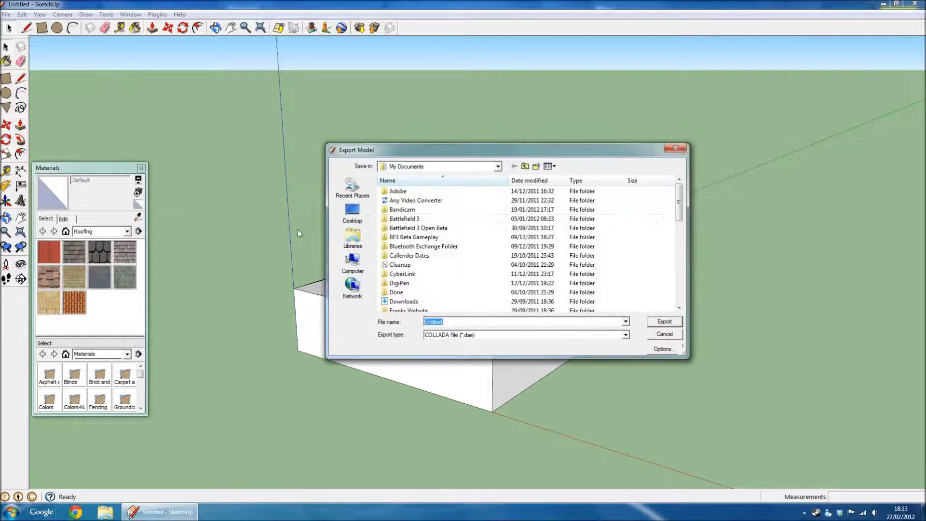
type("Box")
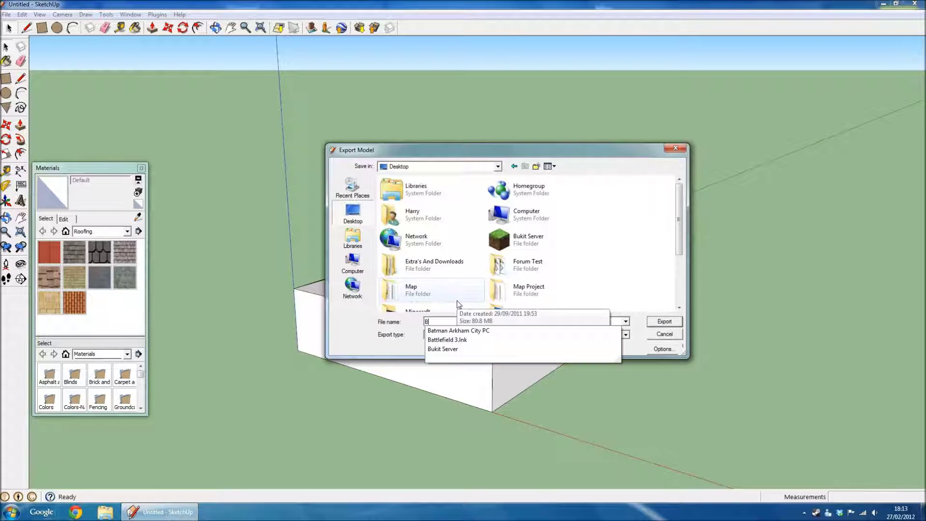
left_click(664, 322)
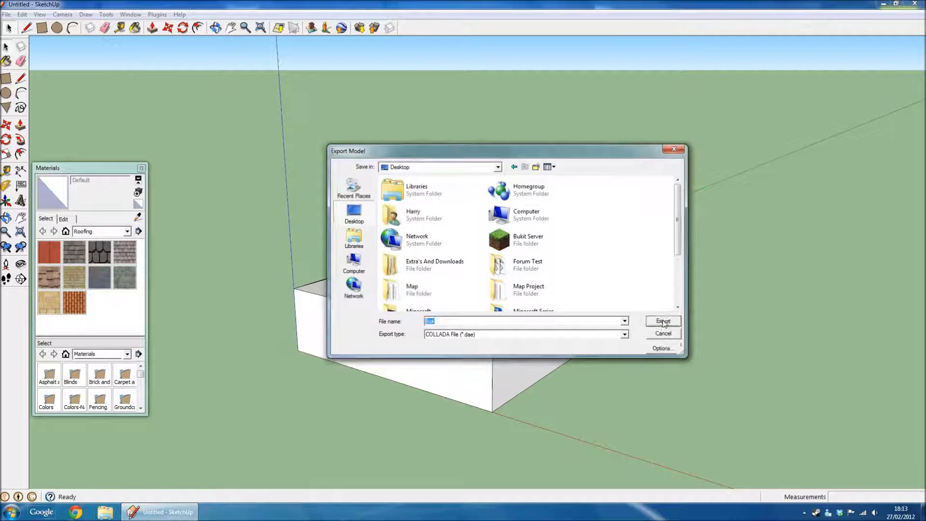
- Close SketchUp without saving and move Box.dae lower on the desktop
left_click(914, 5)
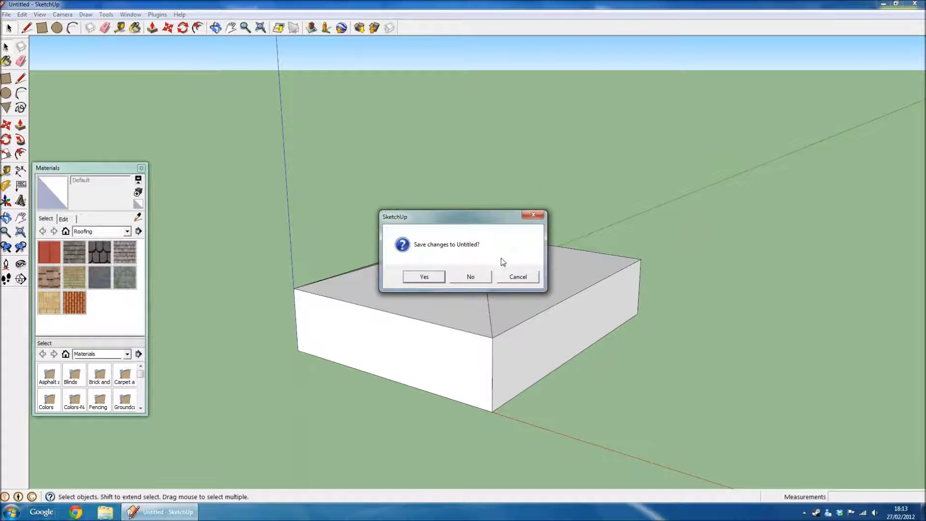
left_click(485, 273)
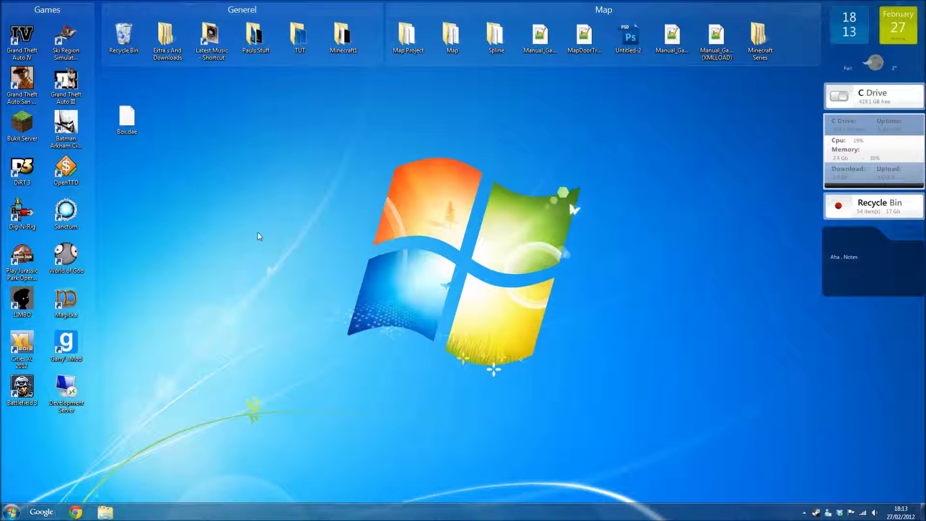
left_click_drag(140, 125, 139, 175)
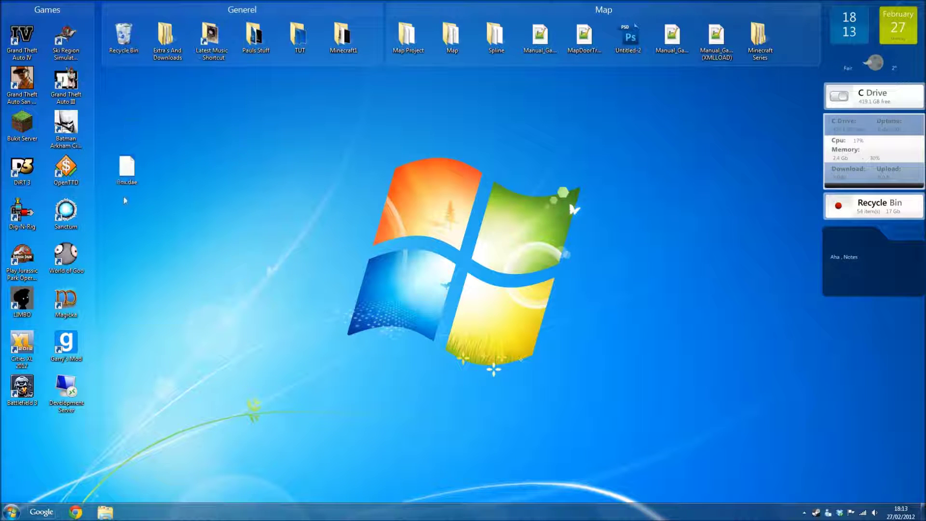
- Launch Blender and delete all default objects from the scene
left_click(11, 512)
left_click(41, 434)
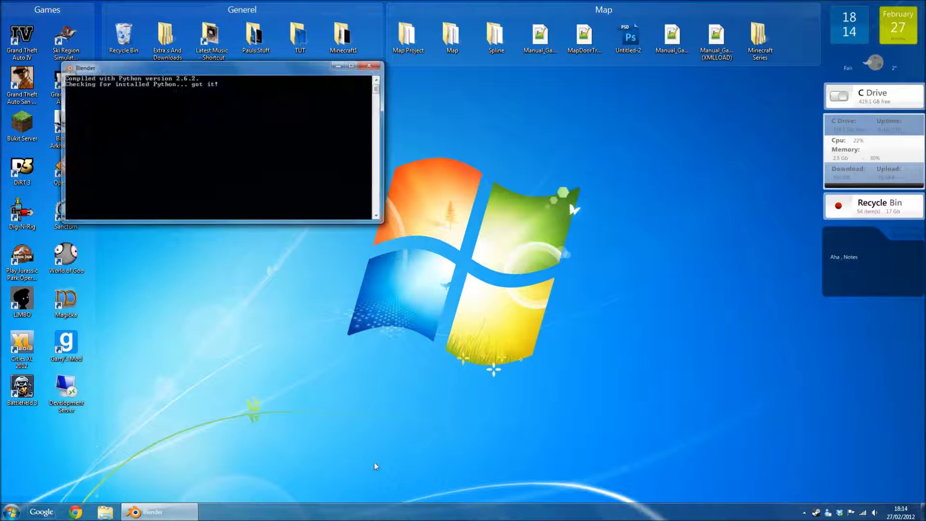
key("a")
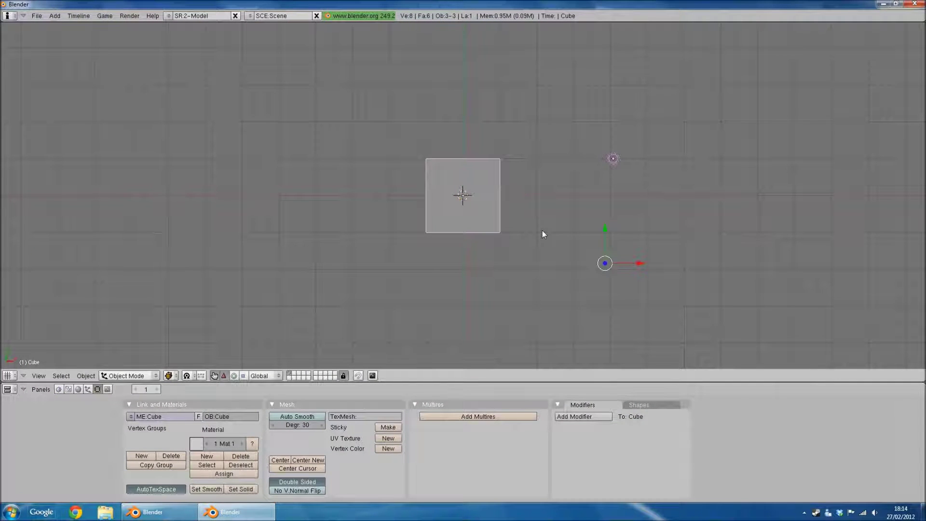
key("x")
left_click(542, 231)
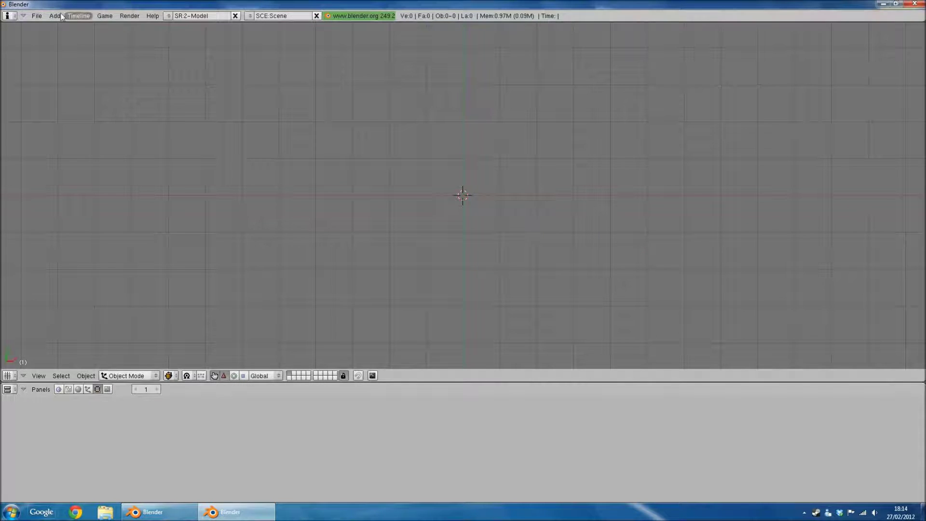
- Import Box.dae with the COLLADA 1.4 importer
left_click(36, 15)
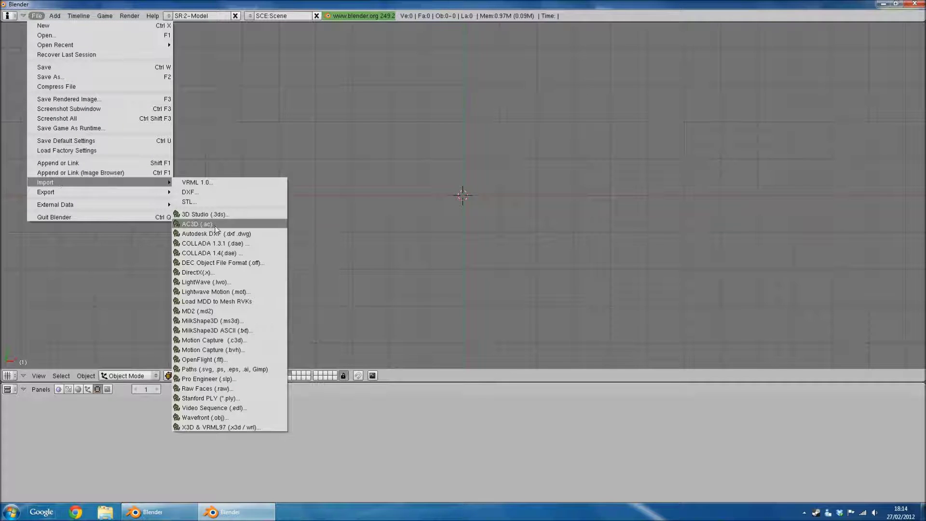
left_click(232, 253)
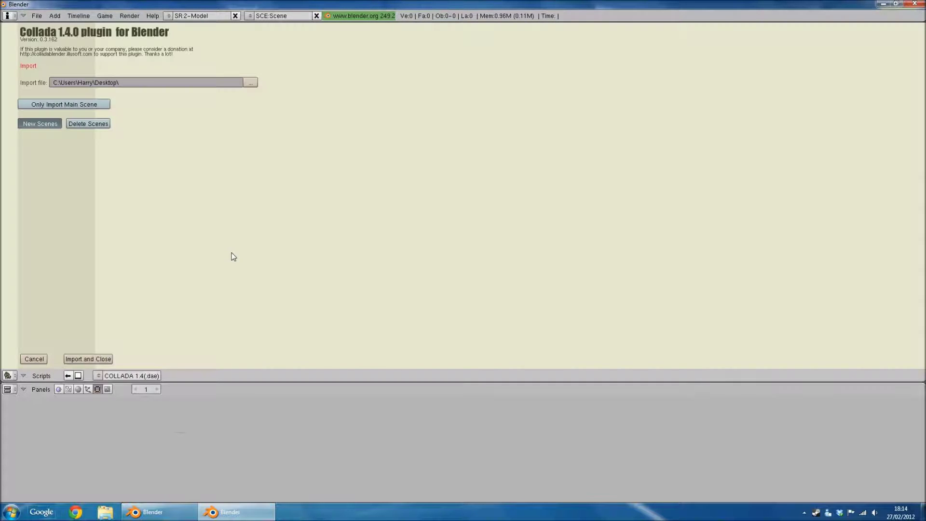
left_click(250, 83)
left_click(51, 169)
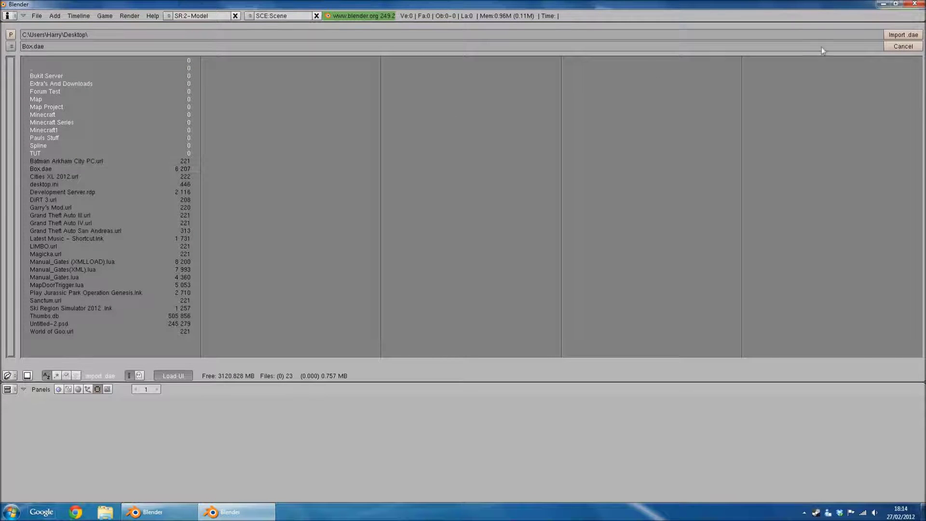
left_click(903, 35)
left_click(100, 360)
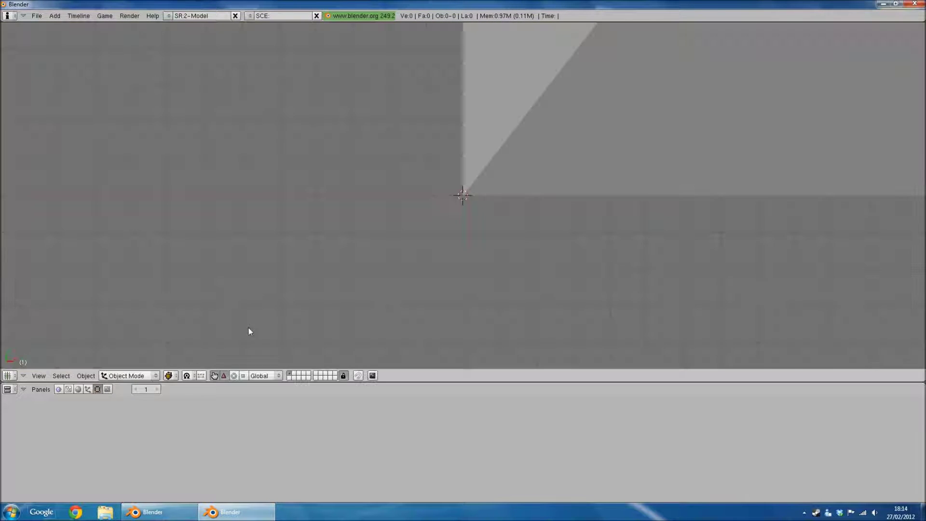
- Select the imported house parts and join them into one mesh with Ctrl+J
scroll(655, 232, "down", 8)
scroll(655, 233, "down", 5)
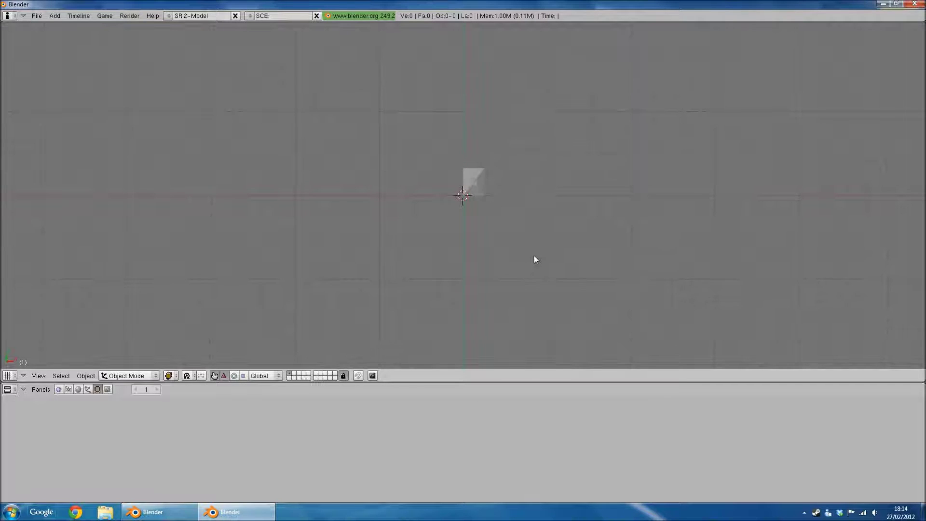
scroll(464, 225, "up", 15)
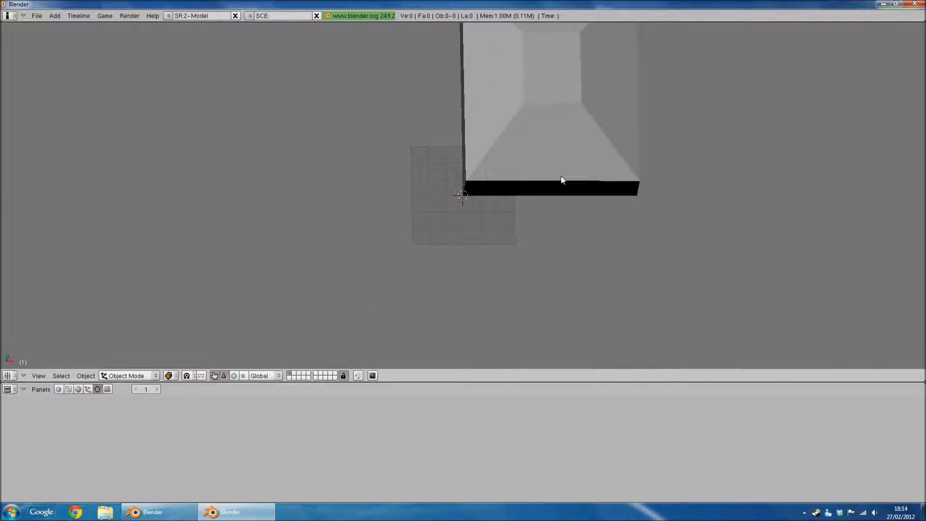
right_click(517, 134)
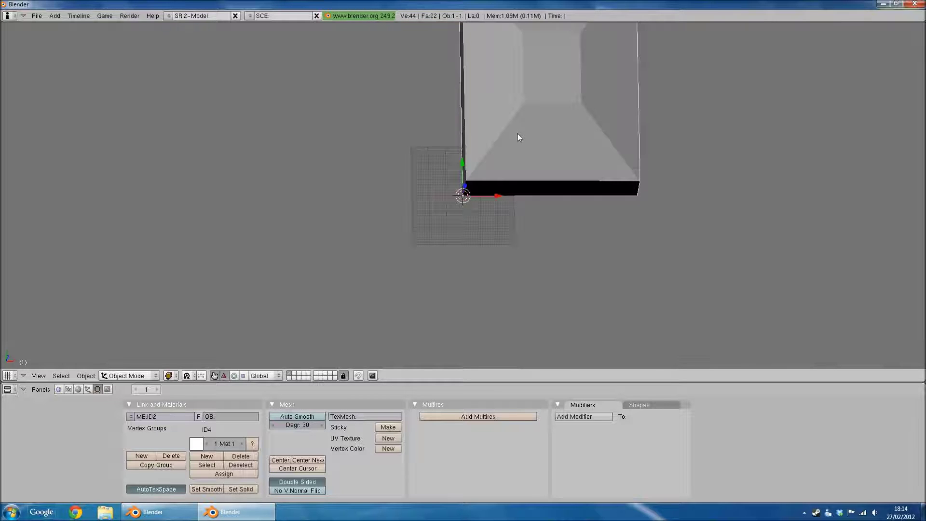
key("ctrl+j")
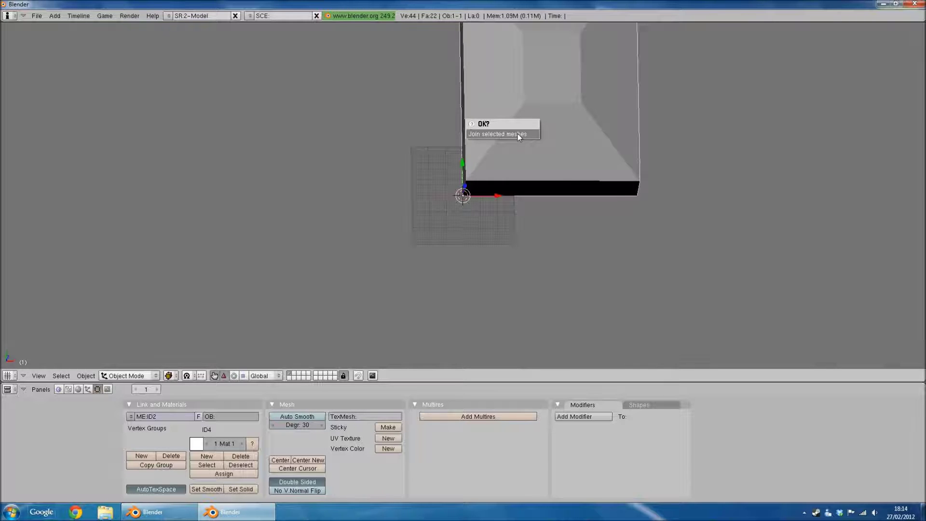
left_click(517, 134)
scroll(517, 134, "down", 5)
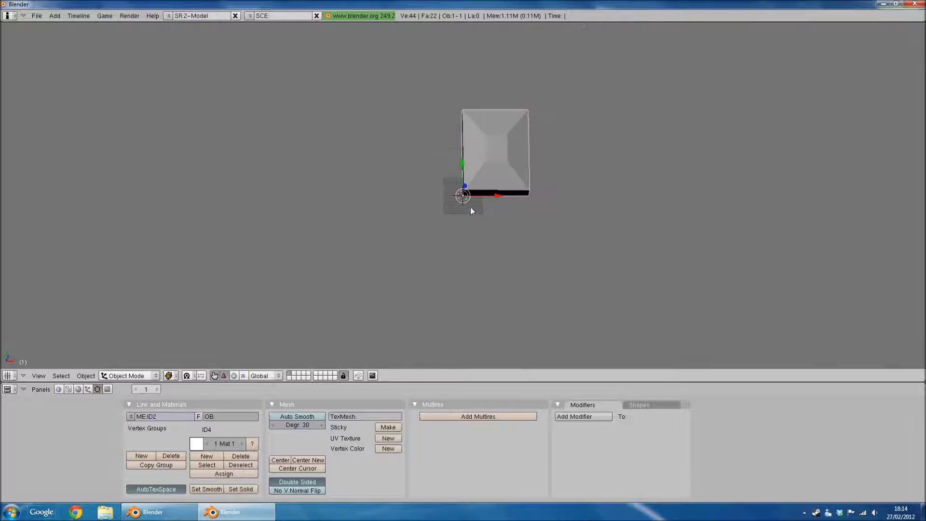
key("Right")
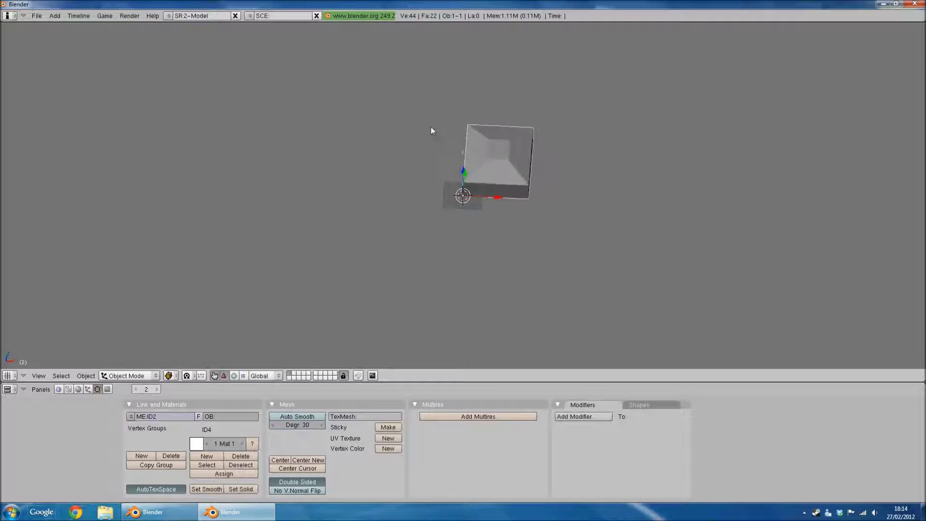
- Export the scene as a GIANTS .i3d file to the Desktop, then show the desktop
left_click(36, 17)
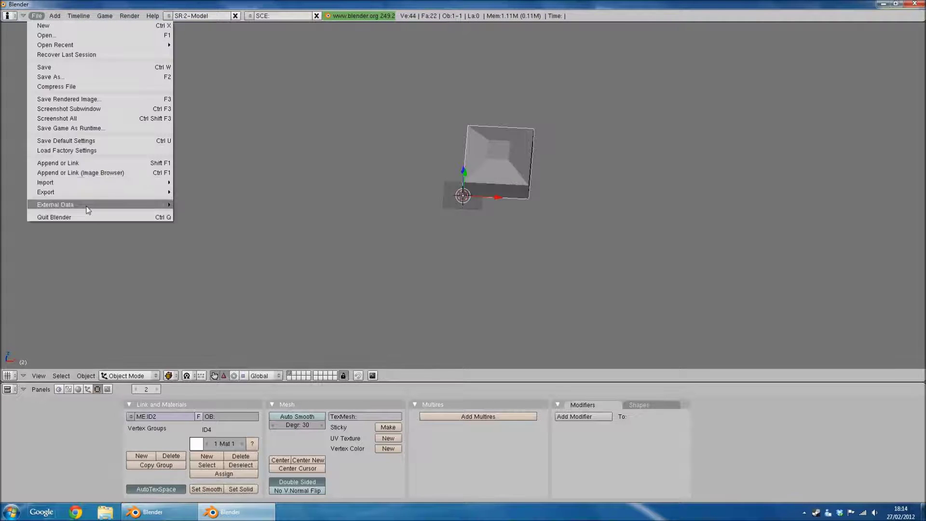
mouse_move(84, 193)
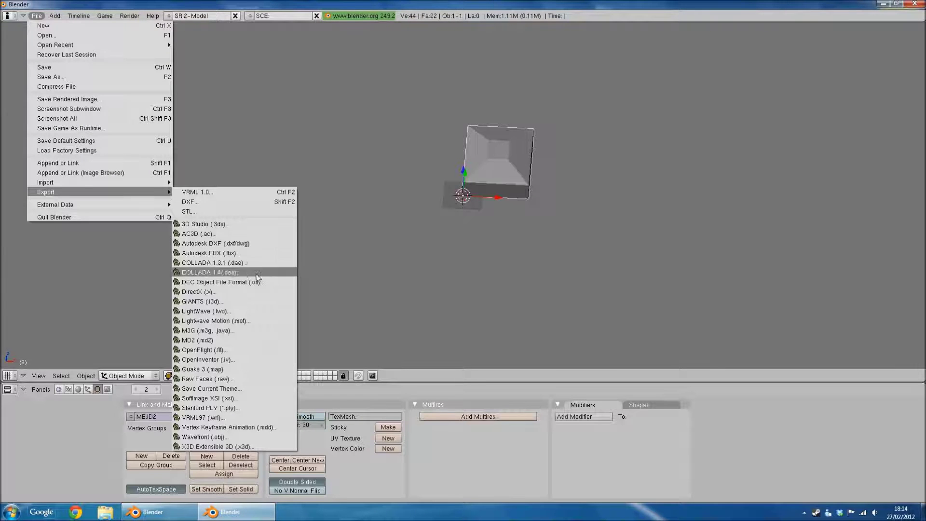
left_click(251, 302)
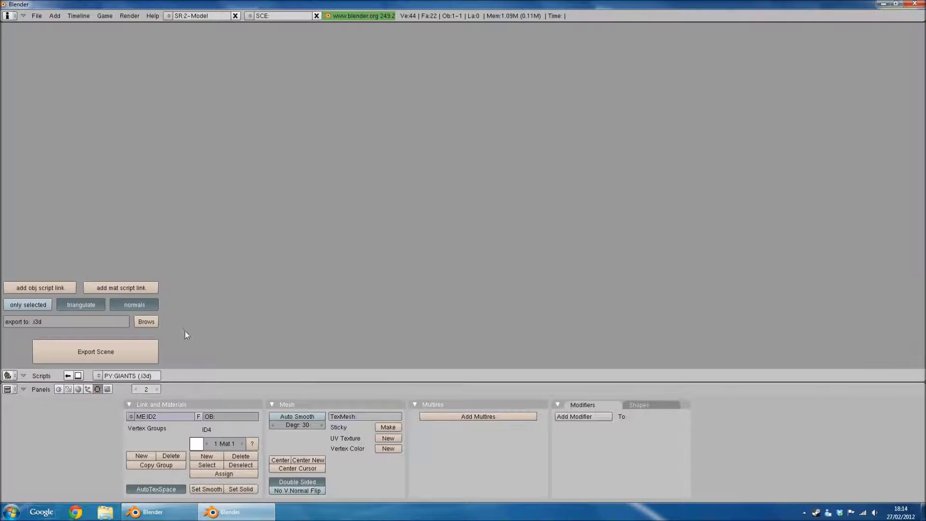
left_click(147, 322)
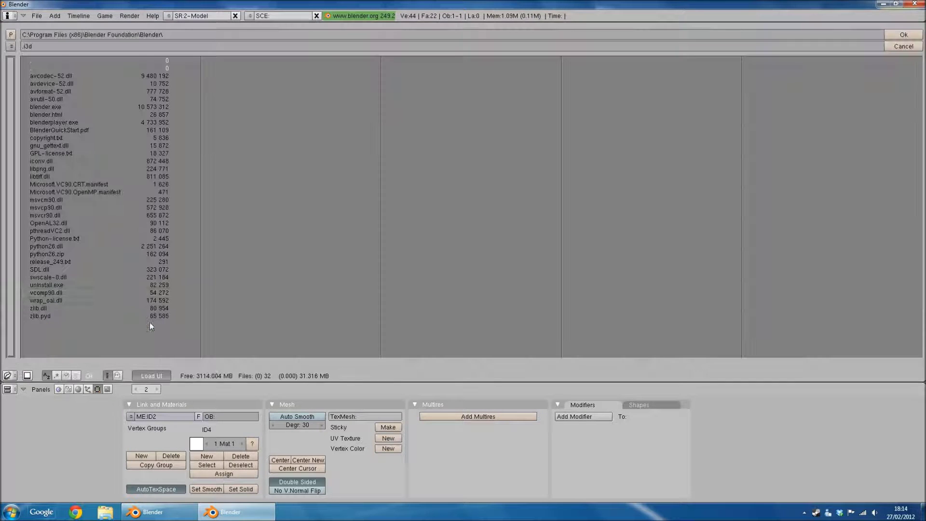
left_click(11, 47)
left_click(57, 126)
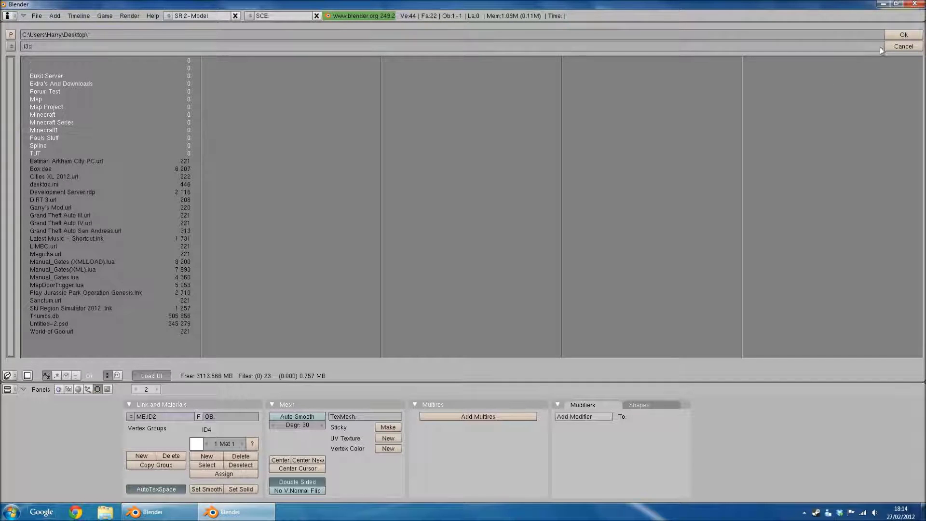
left_click(889, 35)
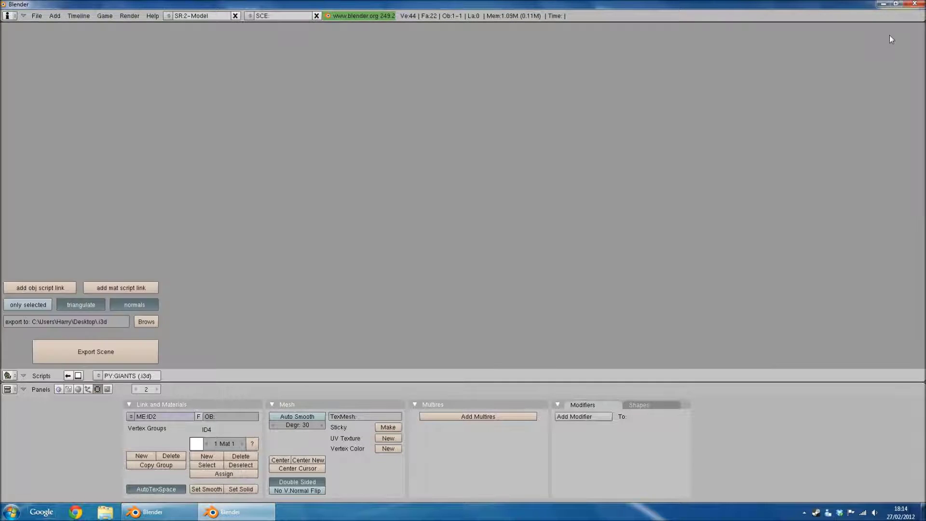
left_click(104, 355)
left_click(923, 512)
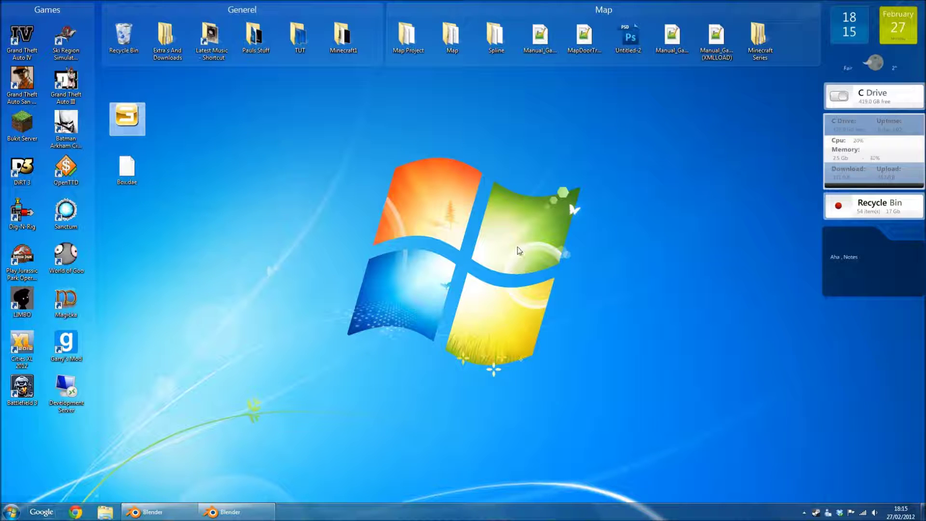
key("Return")
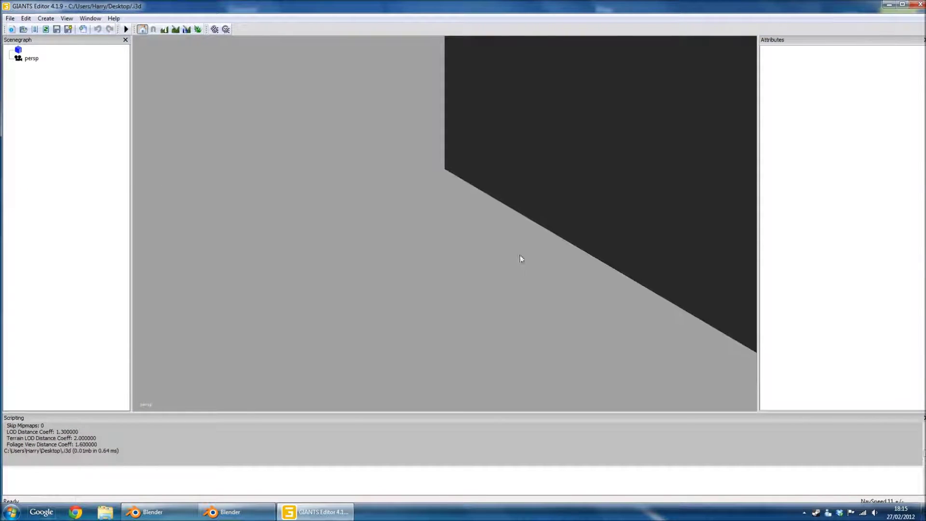
- Add a light to the scene and select the house to view its attributes
left_click_drag(521, 259, 475, 228, "alt")
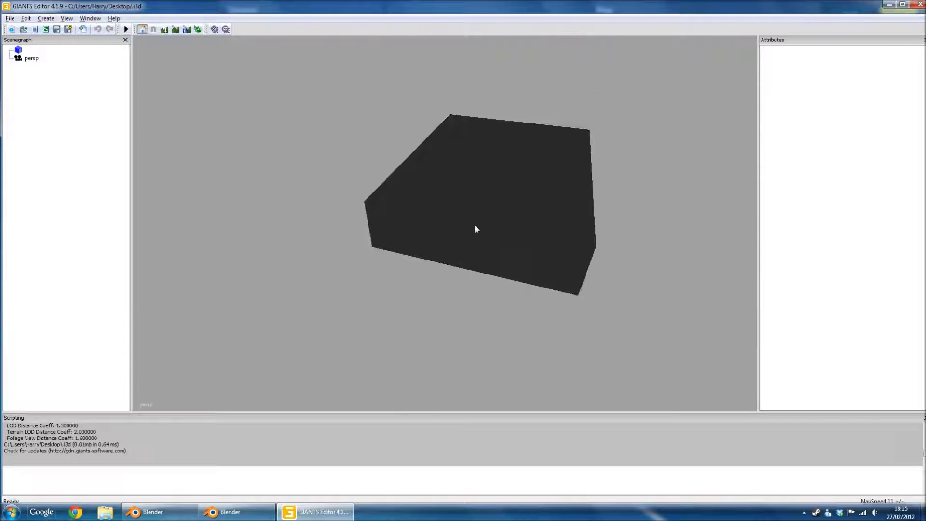
left_click(46, 18)
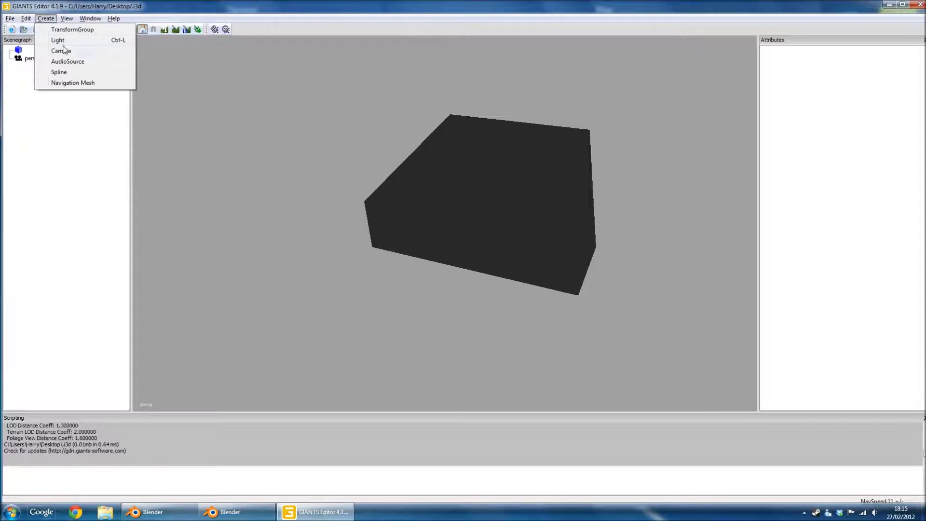
left_click(58, 40)
left_click(430, 161)
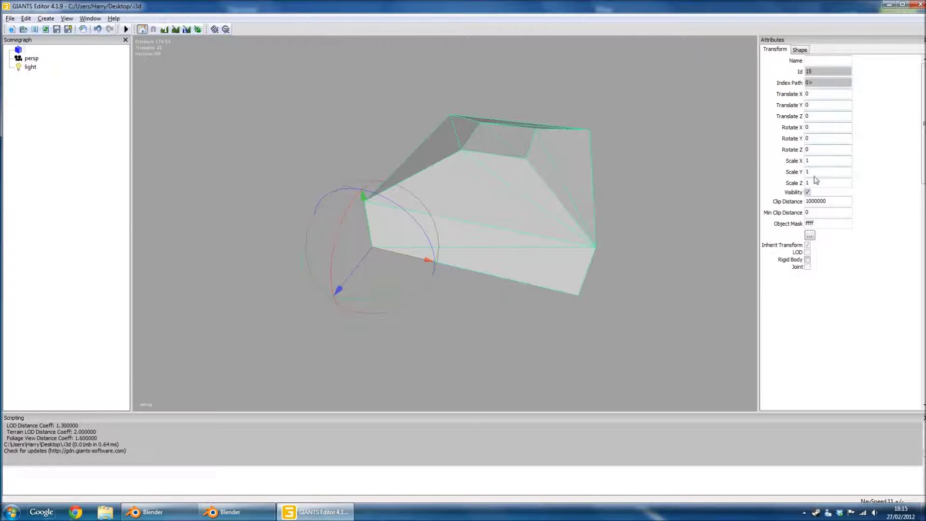
- Set the house's Scale X, Y and Z to 0.5 and orbit to inspect it
double_click(818, 184)
type("0.5")
key("Return")
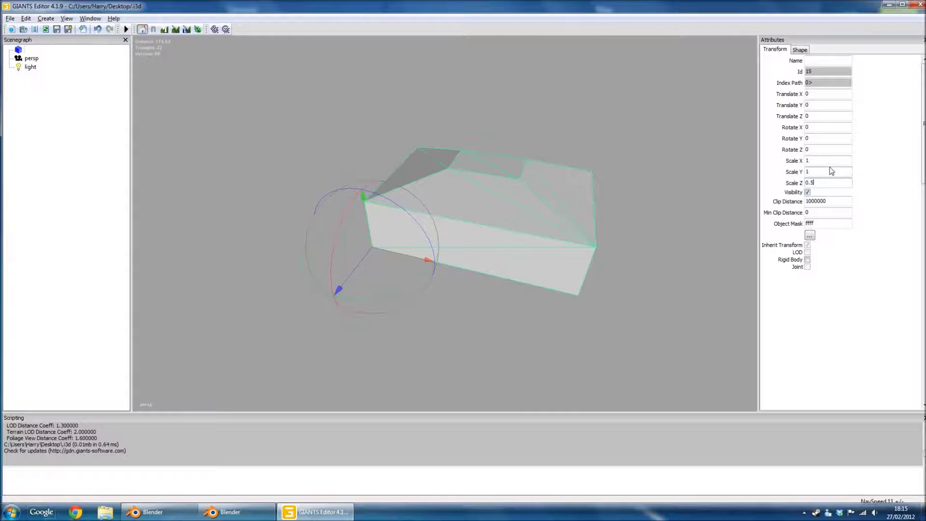
double_click(830, 172)
type("0.5")
key("shift+Tab")
type("0.5")
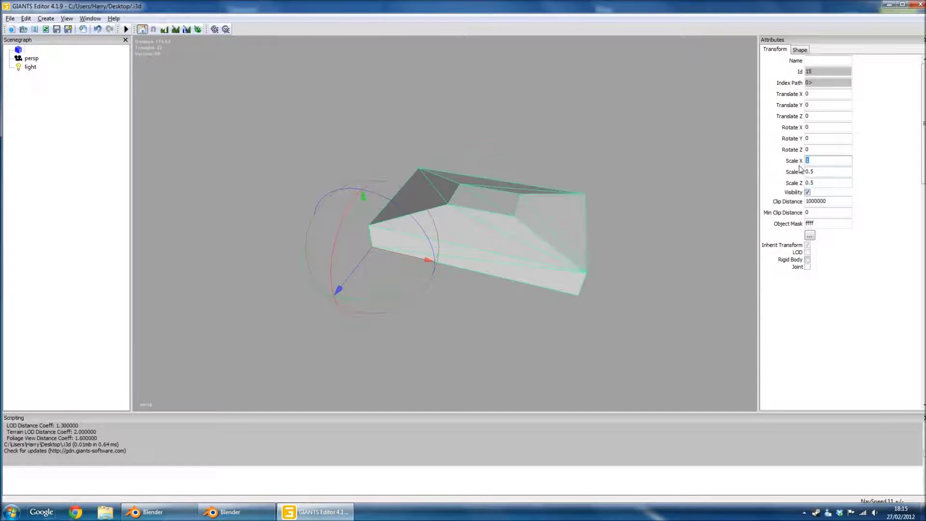
key("Return")
middle_click_drag(437, 262, 458, 264)
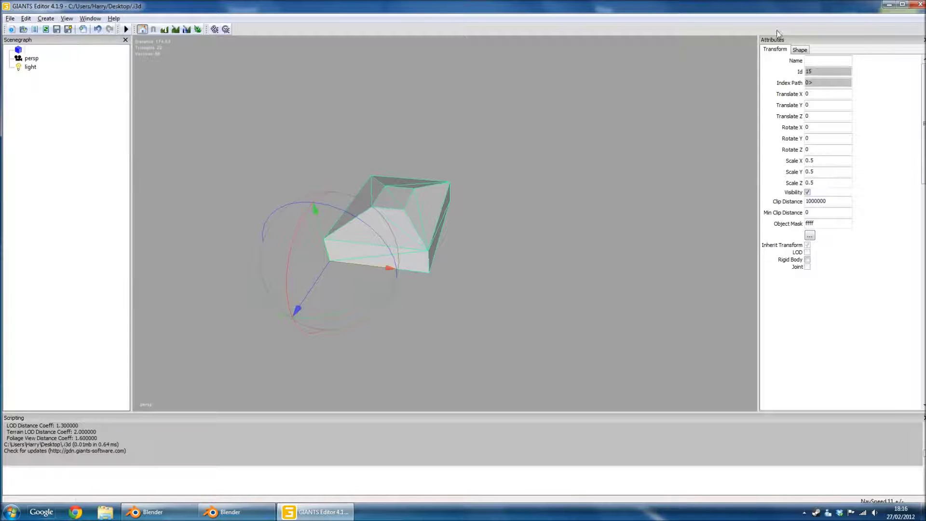
- Close GIANTS Editor, discarding the unsaved changes
left_click(813, 161)
left_click(813, 171)
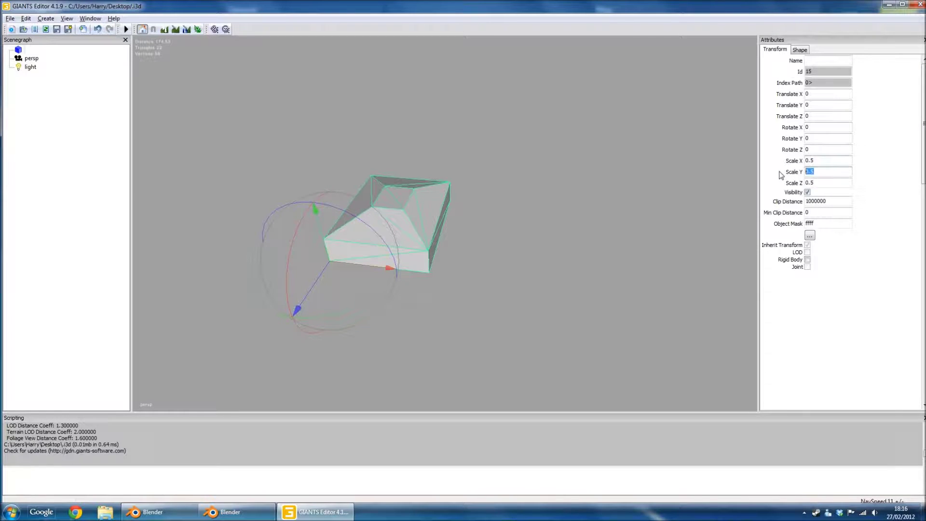
left_click(920, 5)
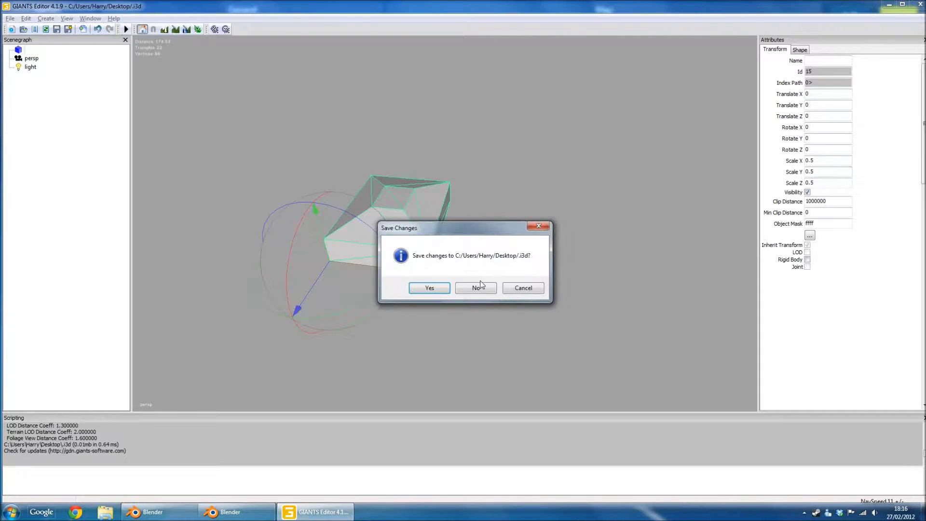
left_click(477, 288)
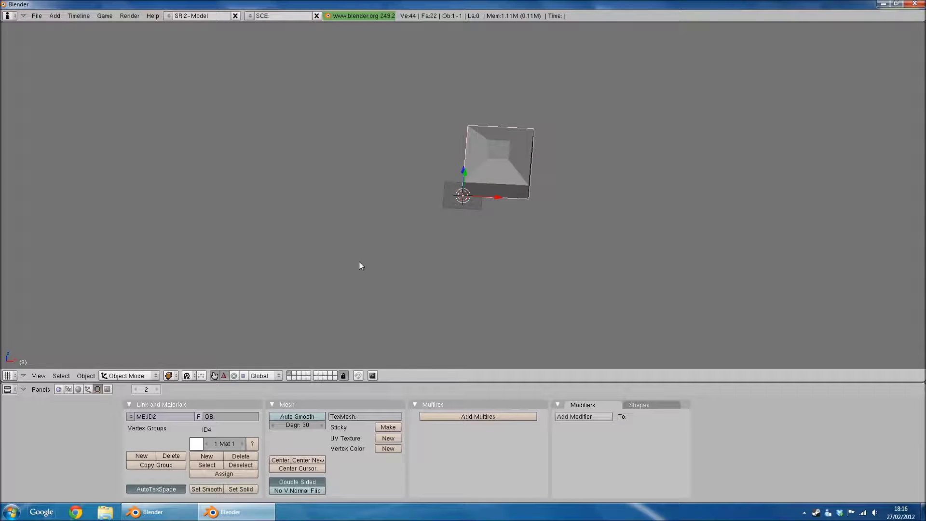
- Link the scale fields and set the house's ScaleX/Y/Z to 0.5 in Transform Properties
middle_click_drag(433, 286, 480, 245)
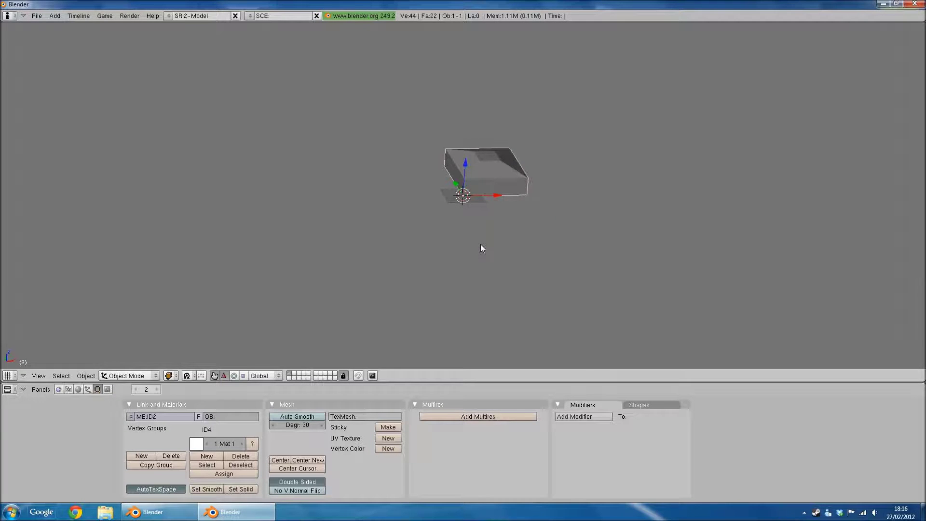
key("n")
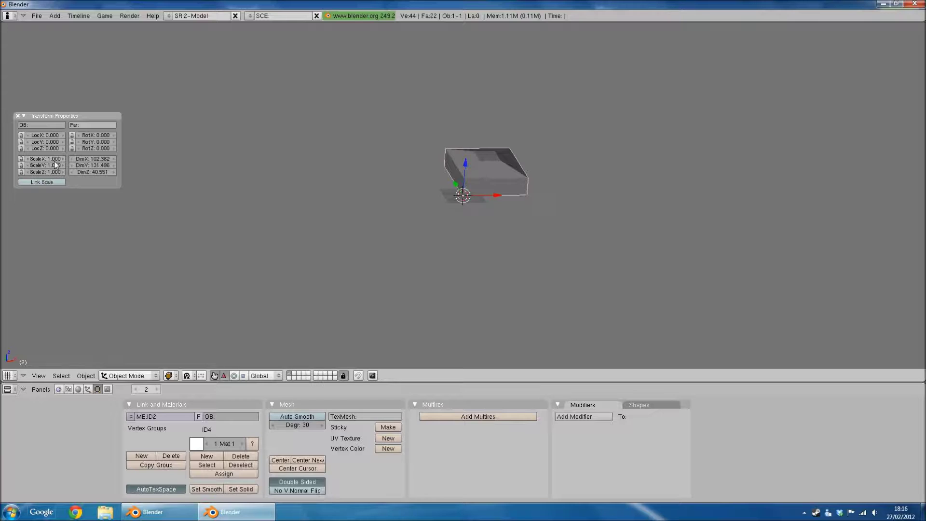
left_click(31, 184)
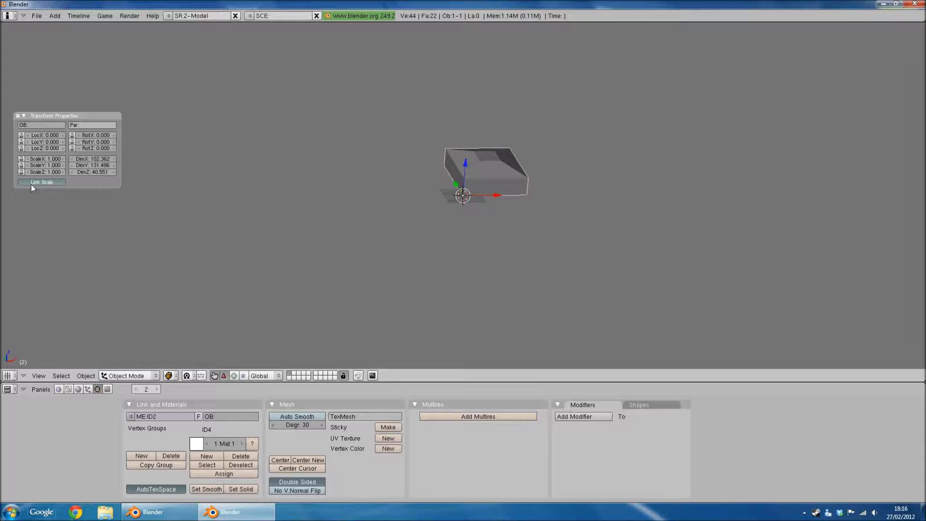
left_click(48, 160)
type("0")
key("Return")
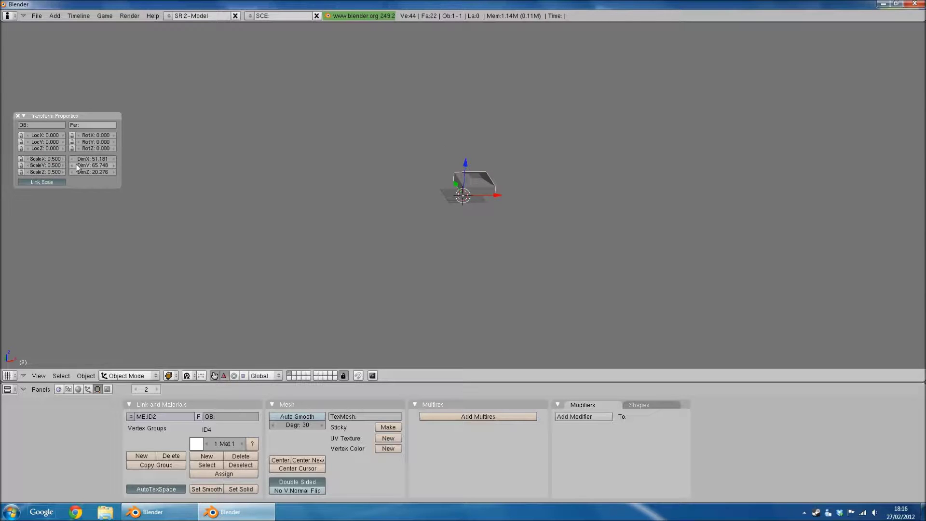
scroll(491, 178, "up", 5)
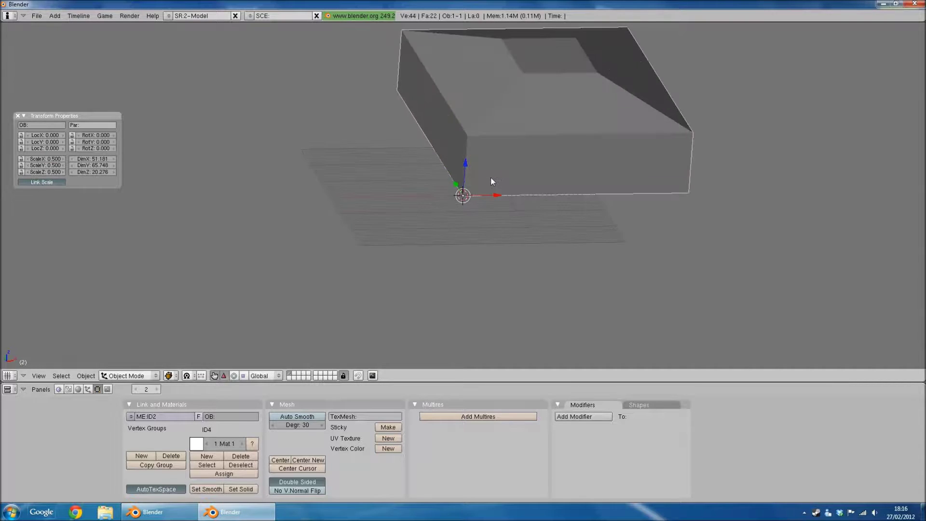
scroll(491, 178, "down", 3)
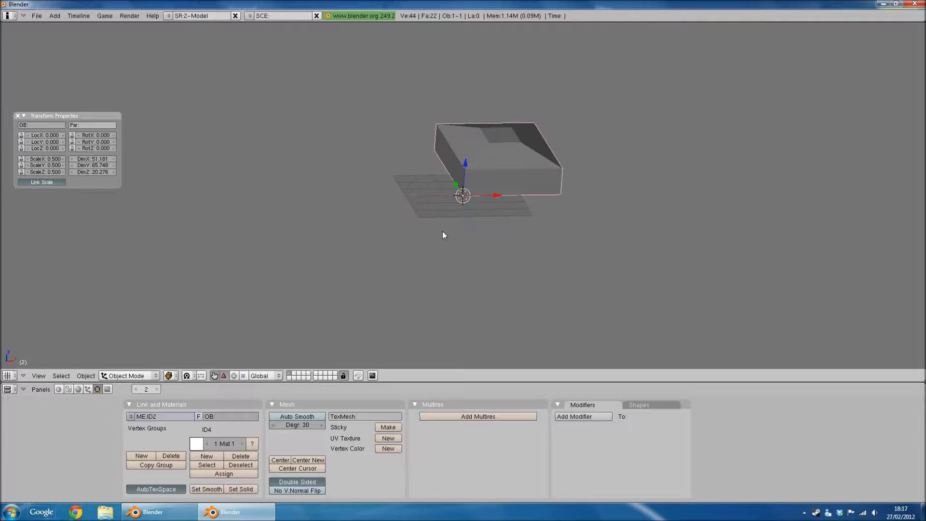
- Apply scale and rotation to ObData, then export to the Desktop as a GIANTS i3d file
key("ctrl+a")
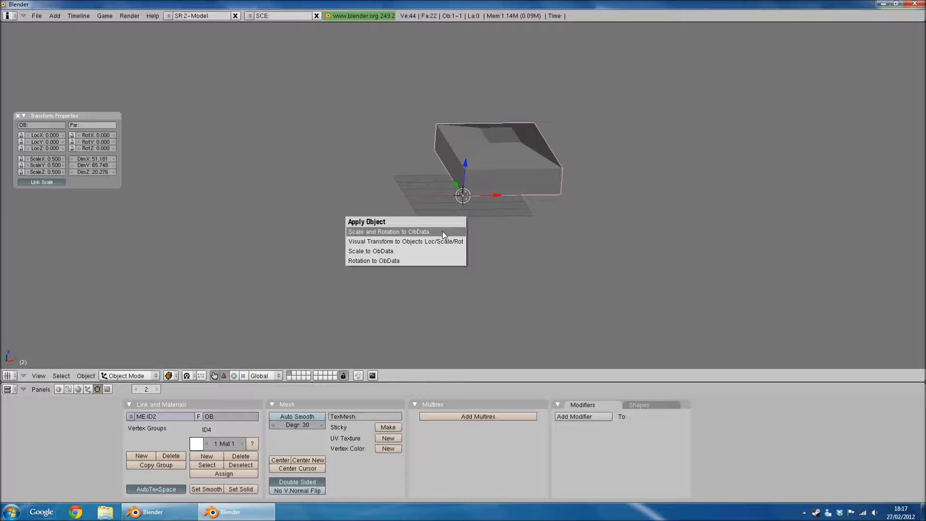
left_click(444, 232)
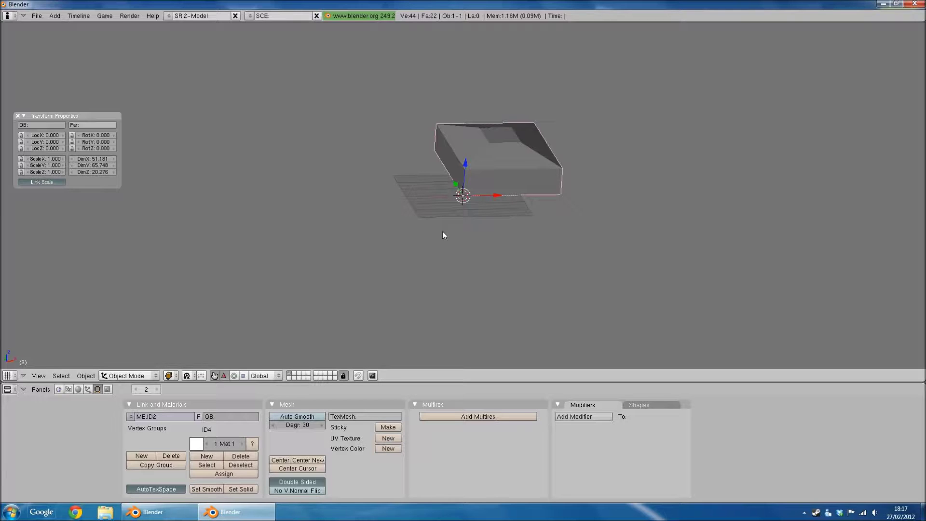
left_click(42, 15)
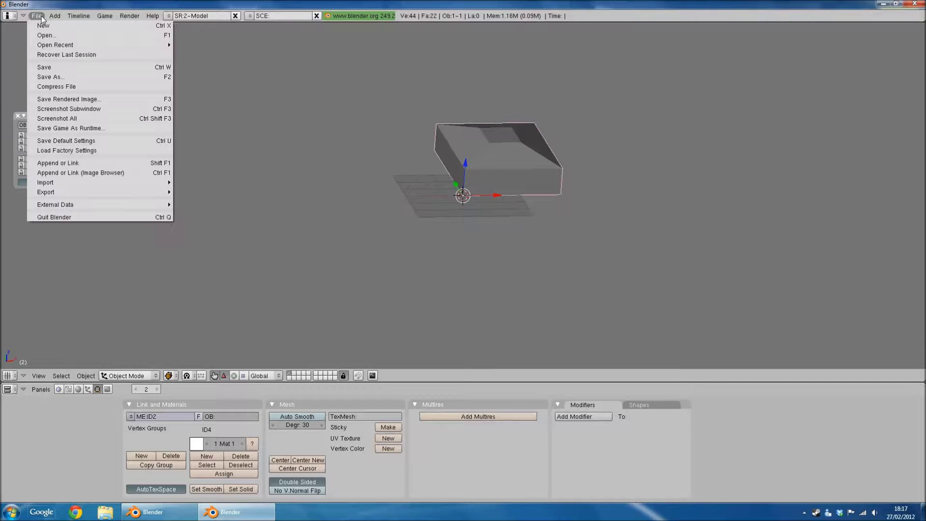
mouse_move(54, 192)
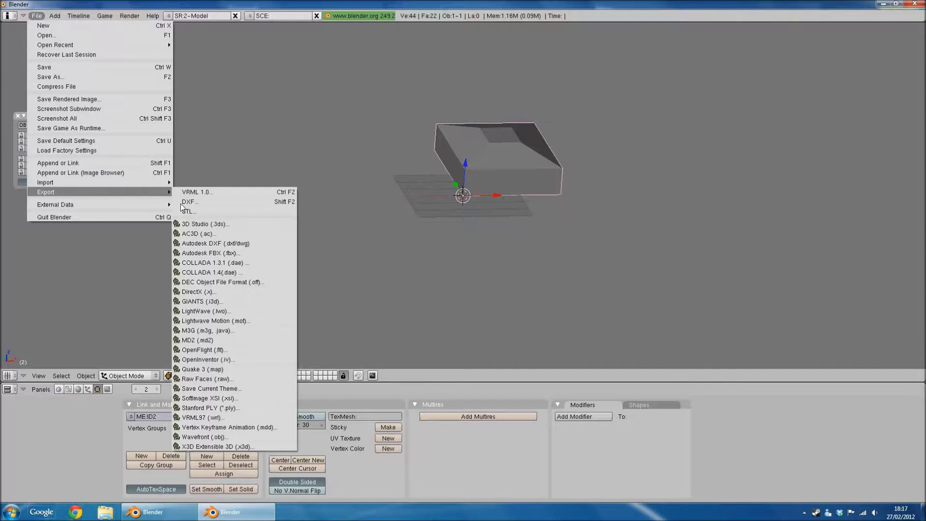
left_click(212, 301)
left_click(146, 322)
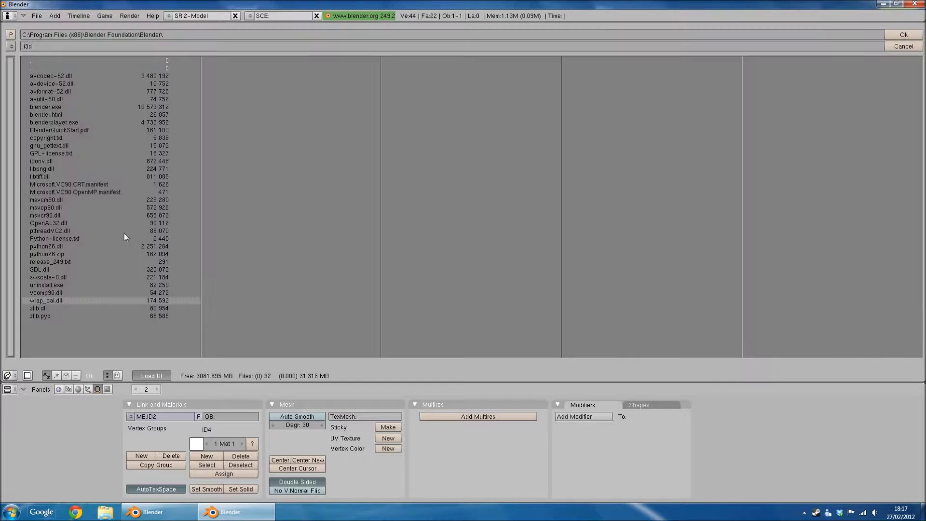
left_click(11, 46)
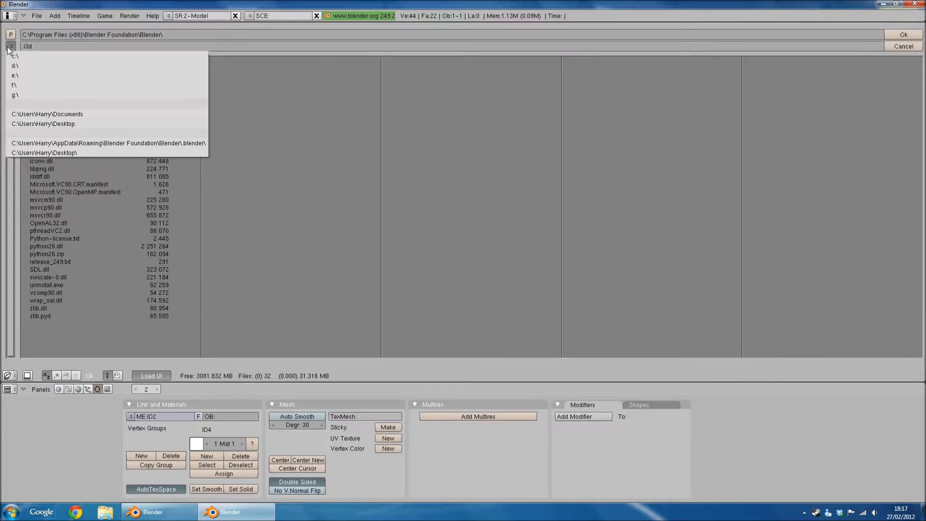
left_click(71, 125)
left_click(898, 35)
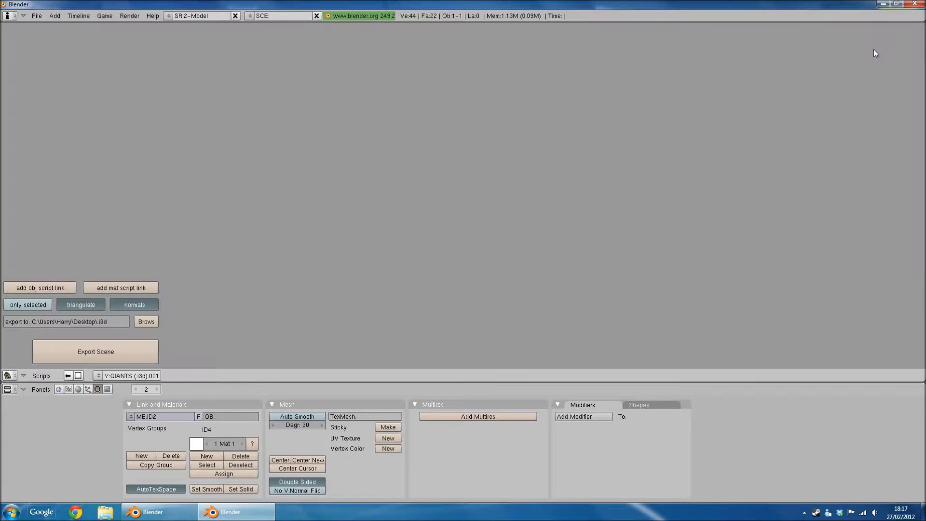
left_click(59, 347)
left_click(923, 512)
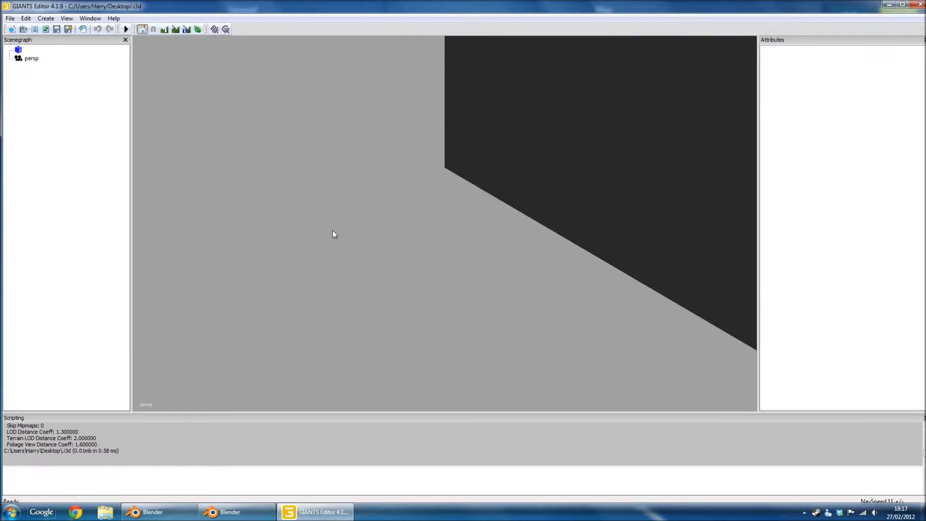
- Add a light to the scene lighting the loaded house box, then select the box
middle_click_drag(333, 234, 434, 197)
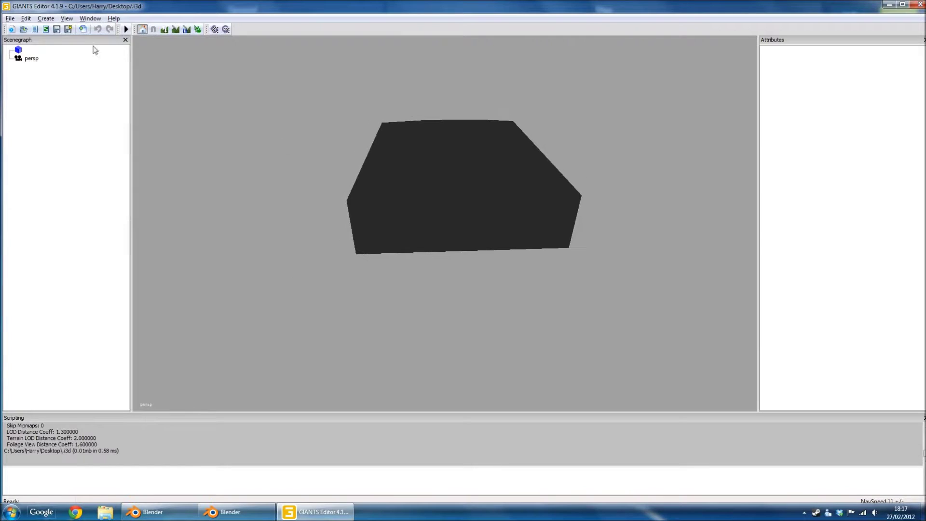
left_click(46, 19)
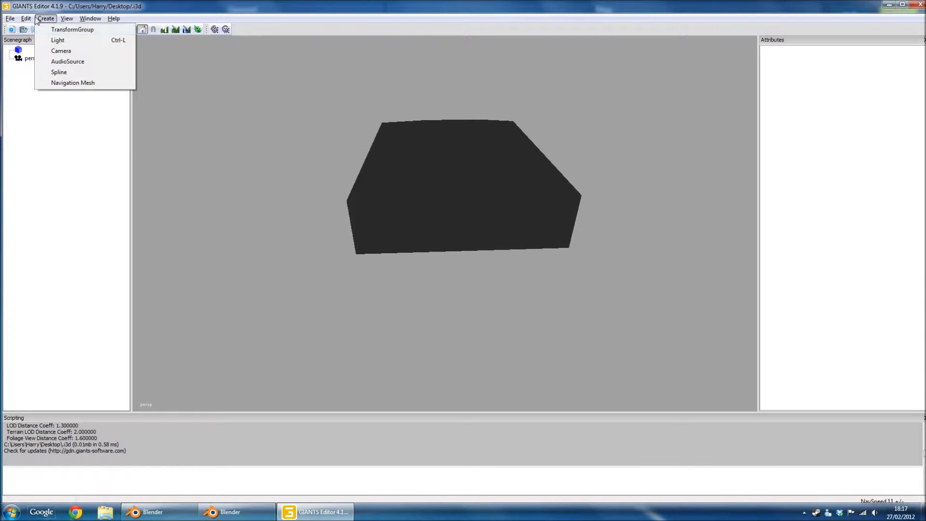
left_click(56, 40)
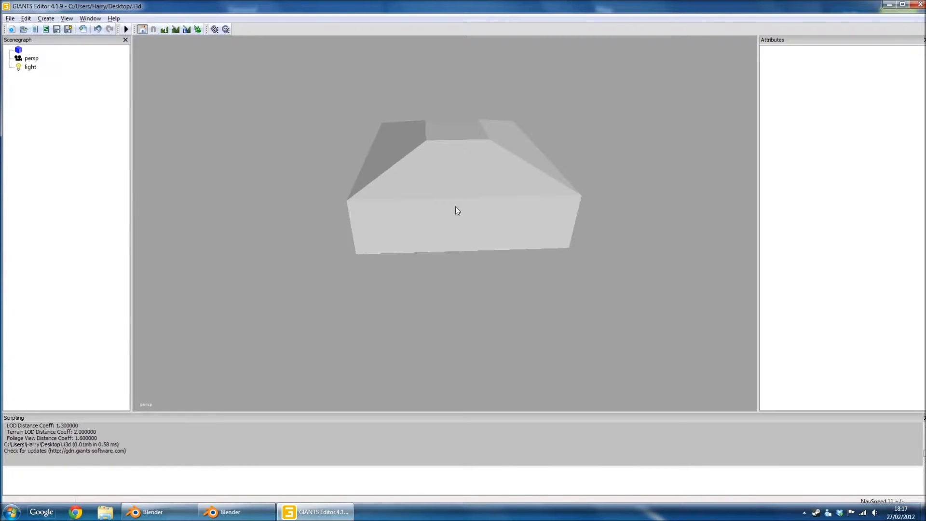
middle_click_drag(354, 158, 449, 275)
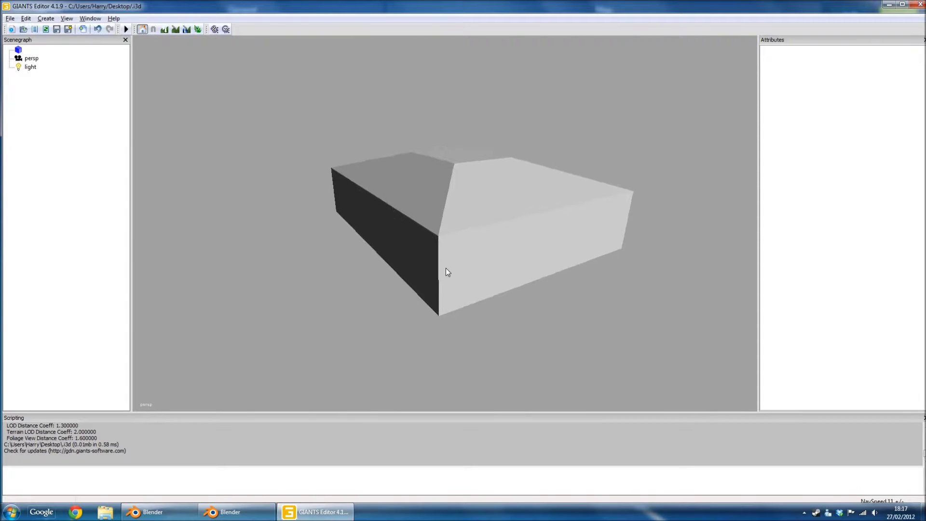
left_click(445, 267)
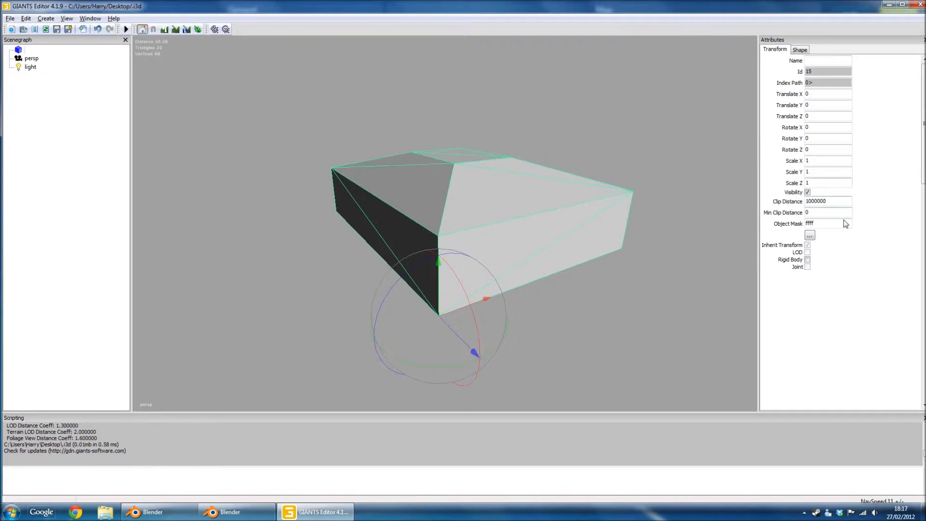
- Enable shadow casting for the house box in its Shape attributes
left_click(802, 50)
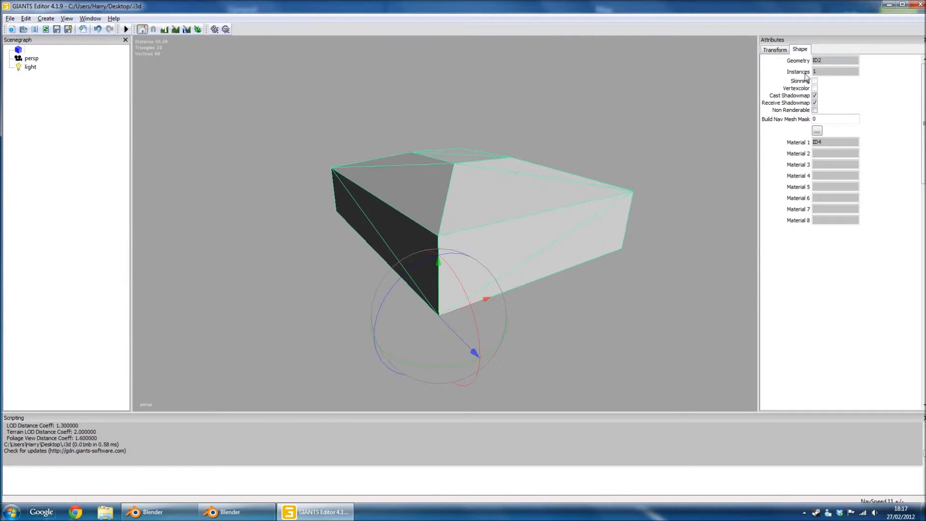
left_click(783, 51)
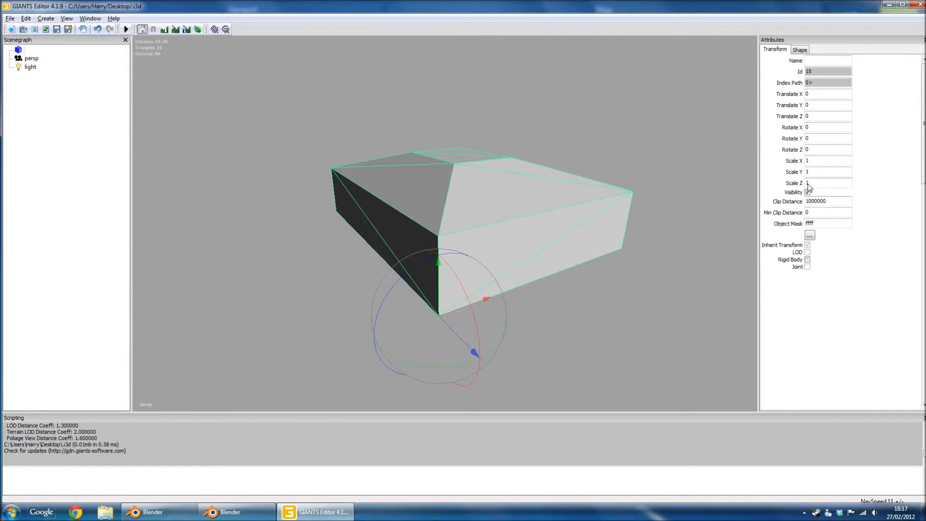
left_click(799, 50)
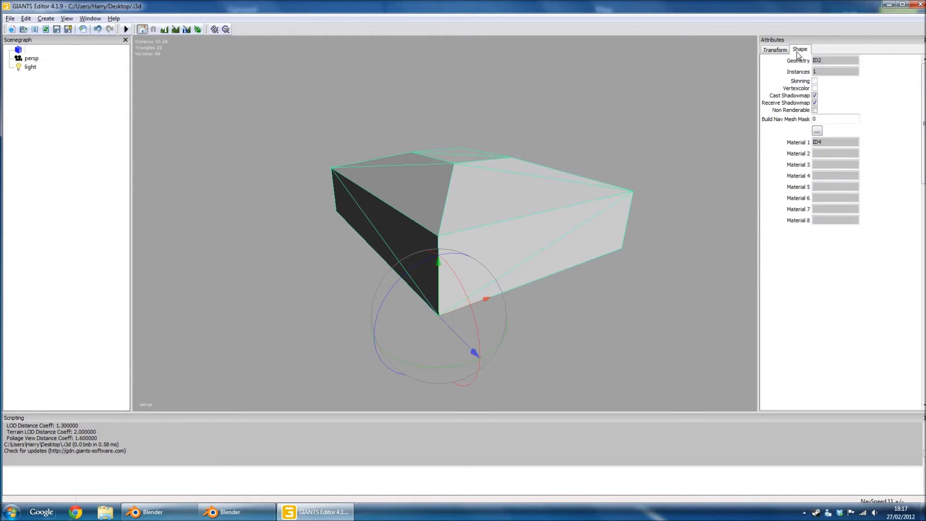
left_click(814, 95)
- Tick Rigid Body in the box's Transform attributes, deselect it, and start the simulation
left_click(774, 49)
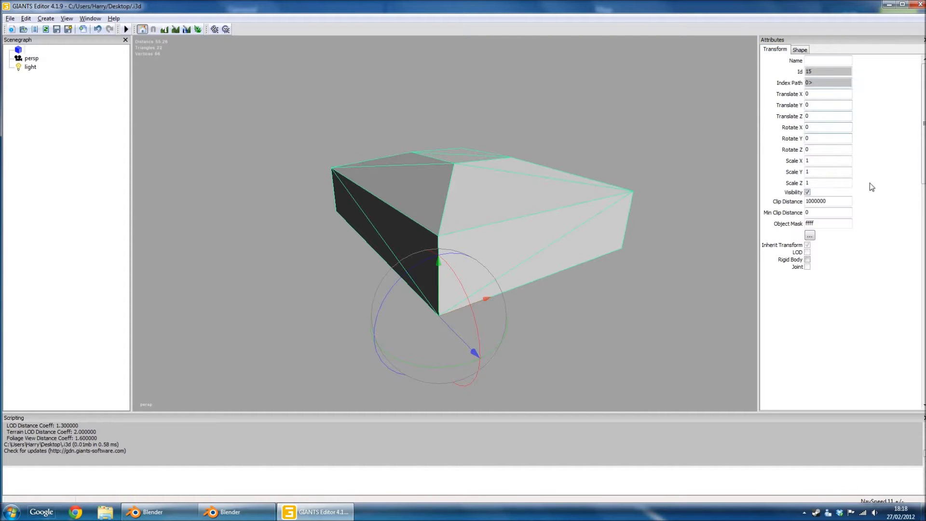
left_click(808, 260)
left_click(68, 140)
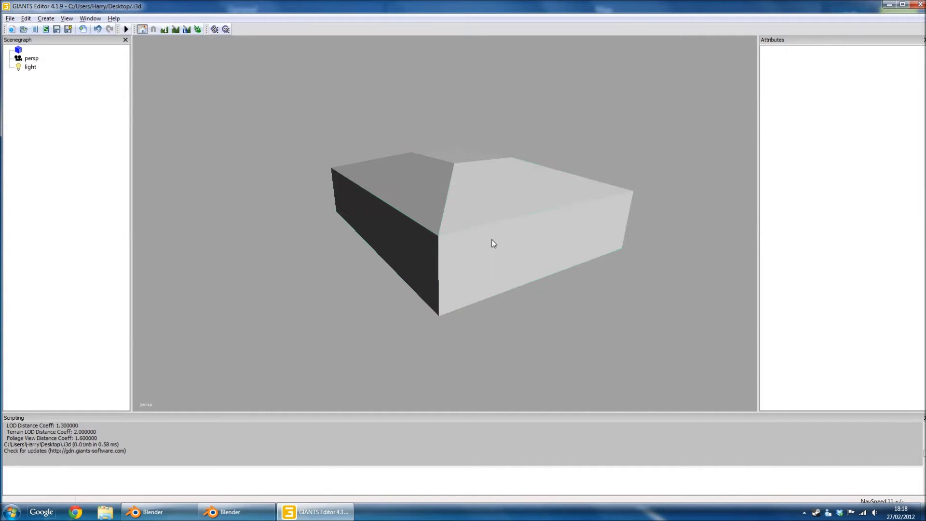
left_click(126, 29)
- Open and dismiss the viewport's view options menu twice while the simulation runs
right_click(368, 225)
left_click(289, 241)
right_click(318, 253)
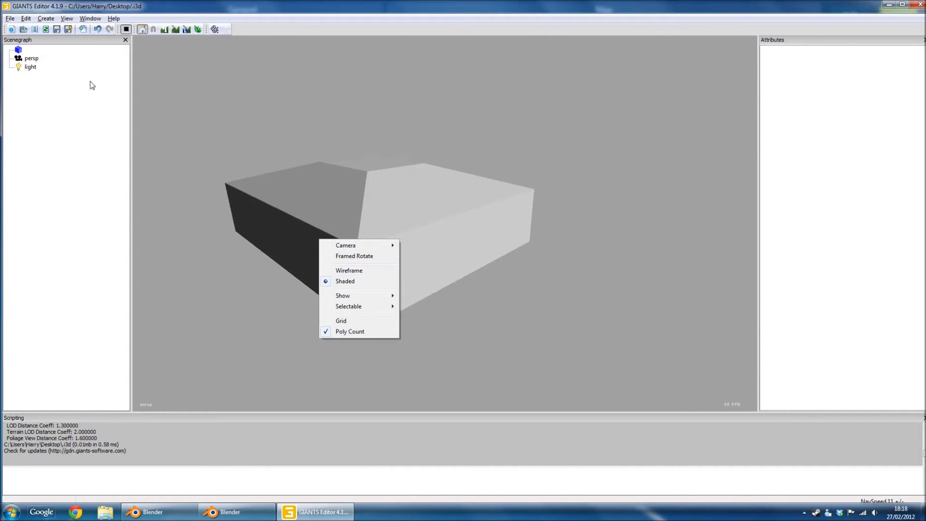
left_click(103, 61)
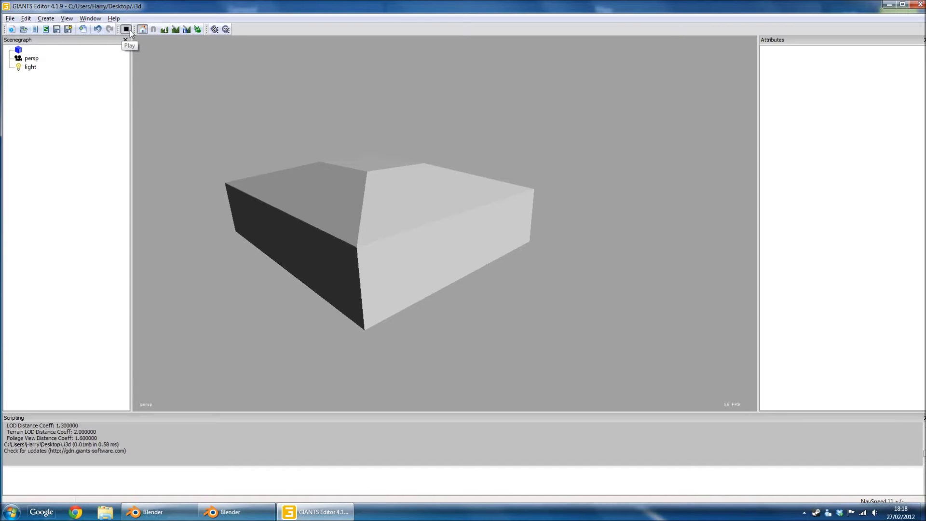